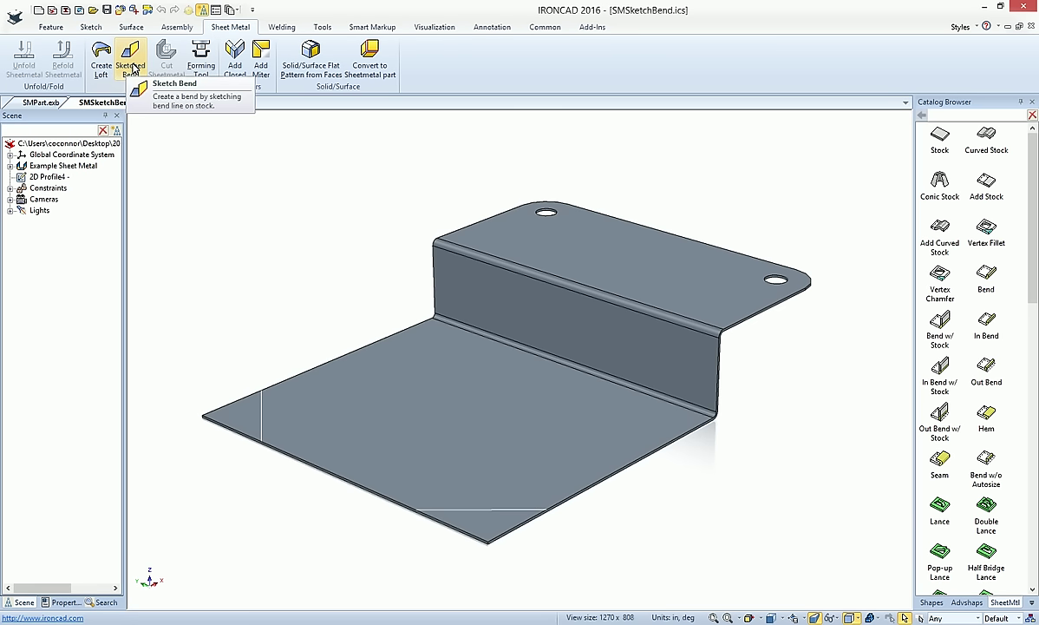
Start a Sketched Bend and place its sketch on the top flange face
click(131, 68)
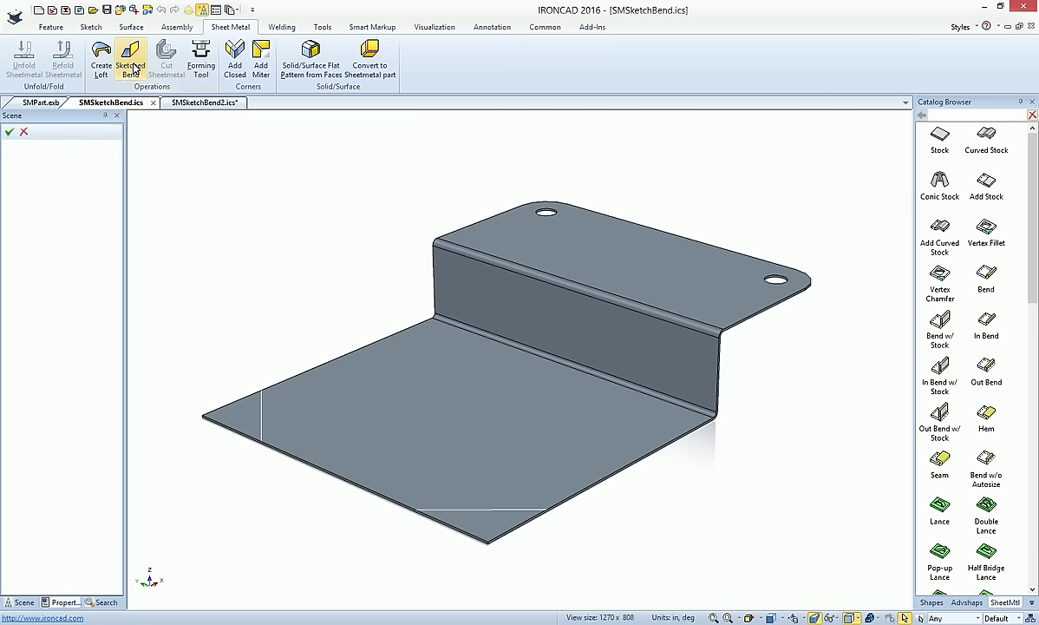
click(634, 258)
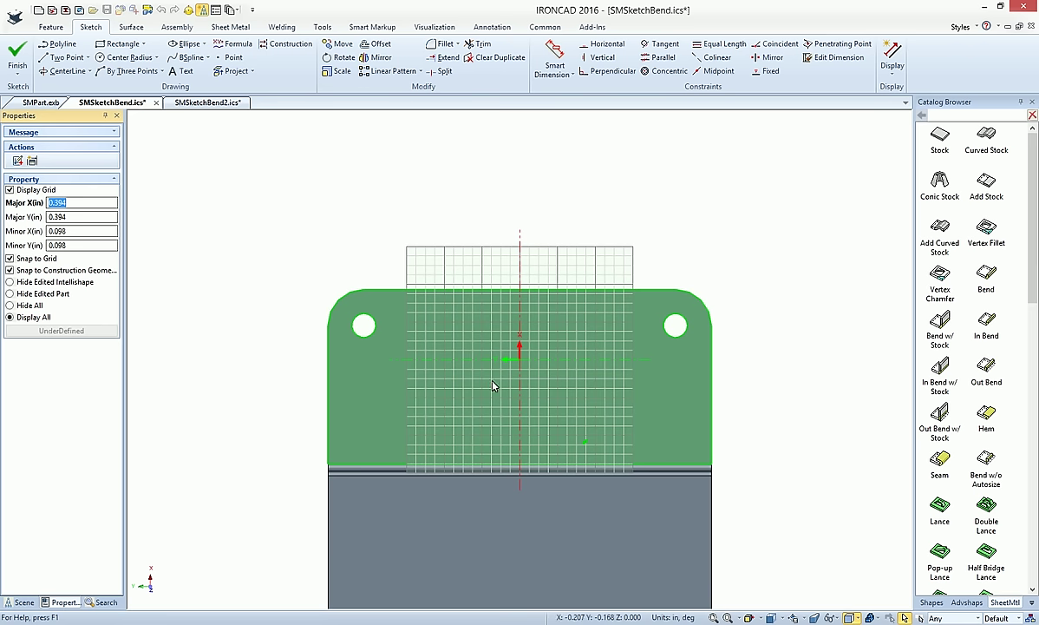
Draw a 4-inch two-point bend line from the flange's left edge to its right edge and finish the sketch
click(69, 57)
click(328, 398)
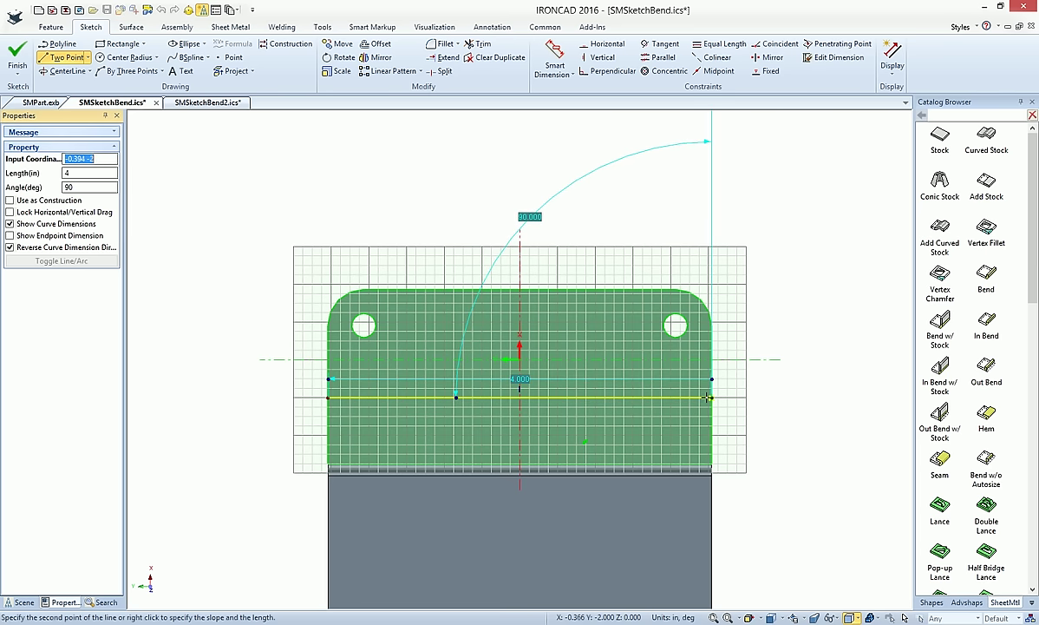
click(712, 397)
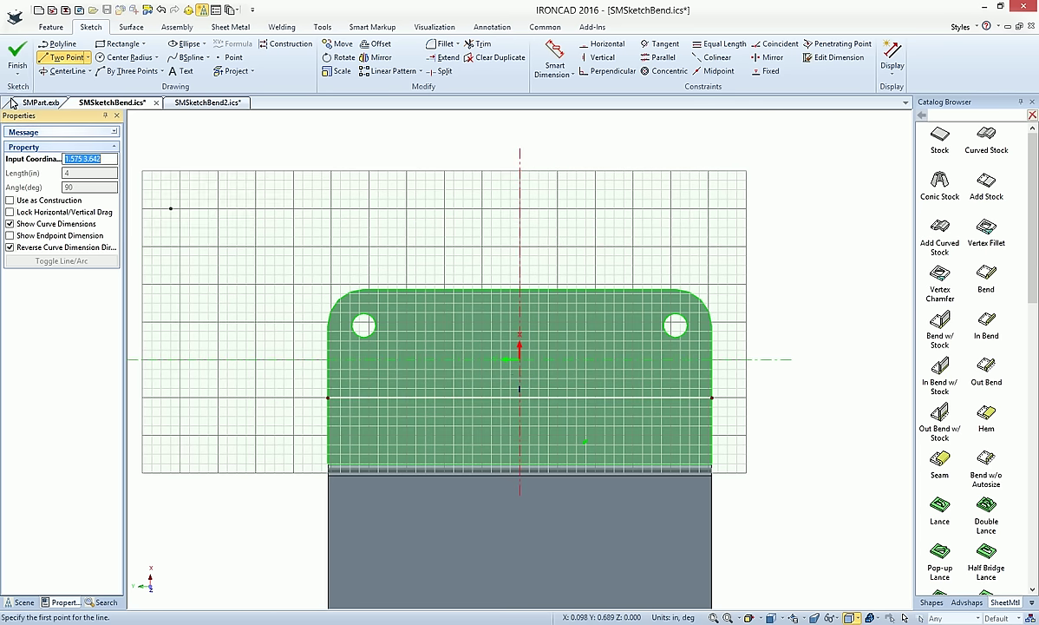
key(F8)
key(Return)
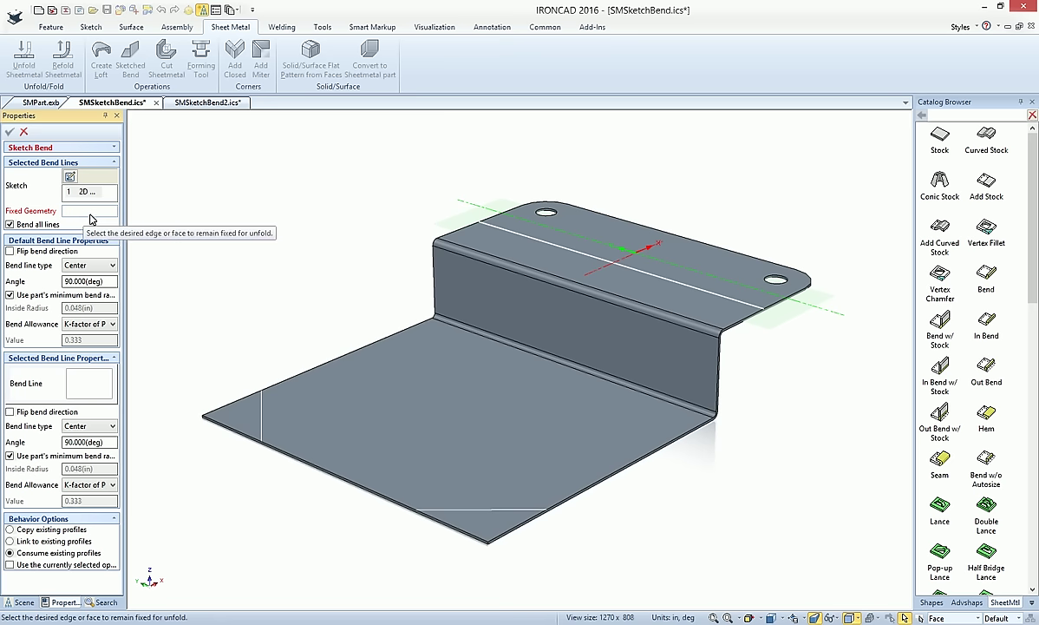
Apply a 90° Center-type bend with the top flange fixed, then begin another Sketched Bend
click(591, 273)
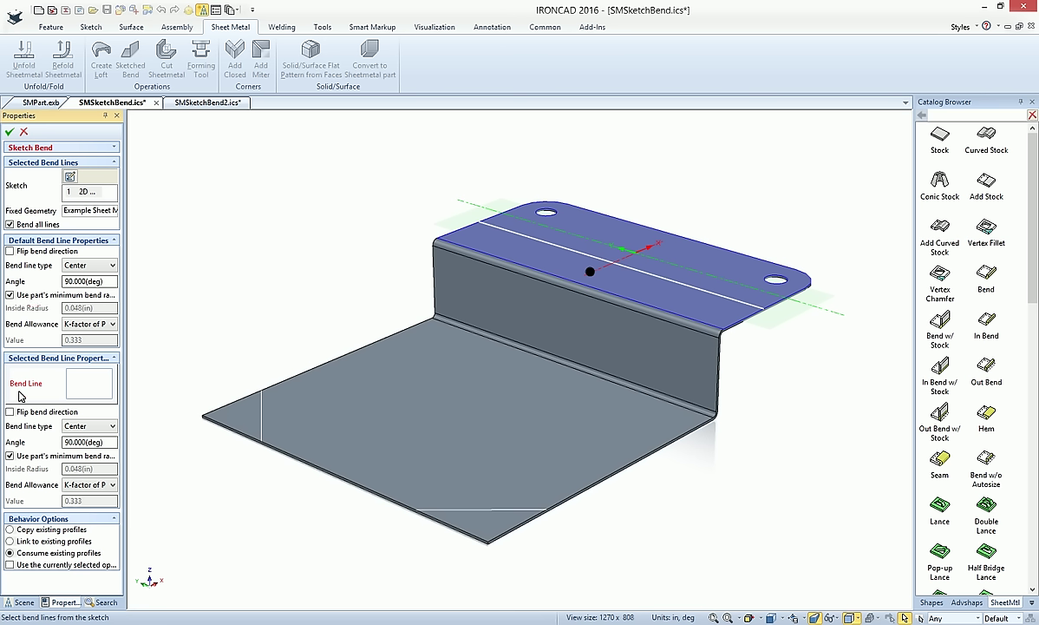
click(98, 267)
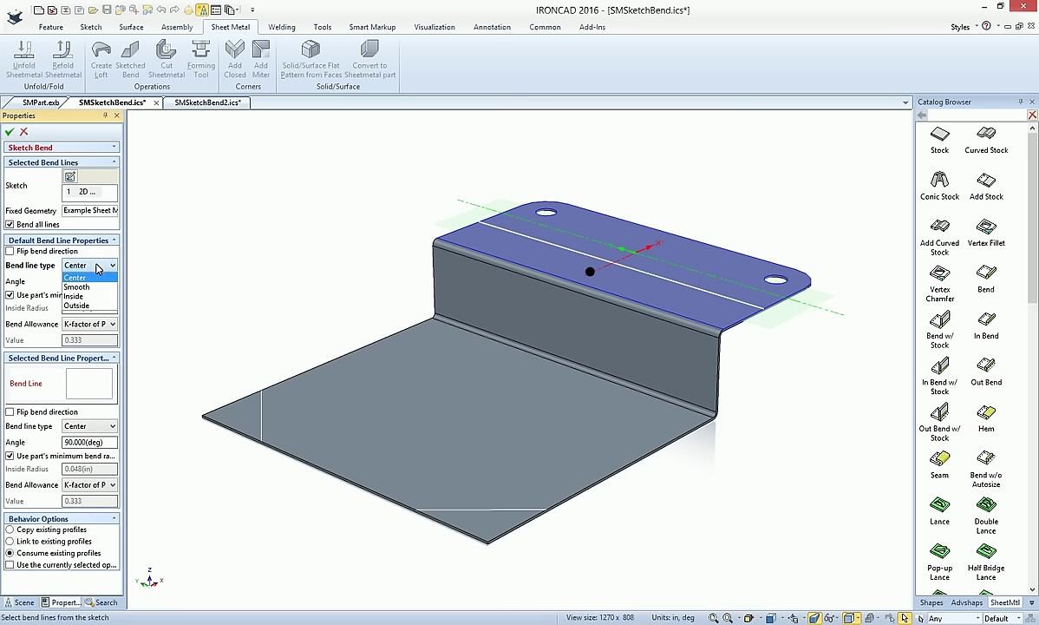
click(98, 269)
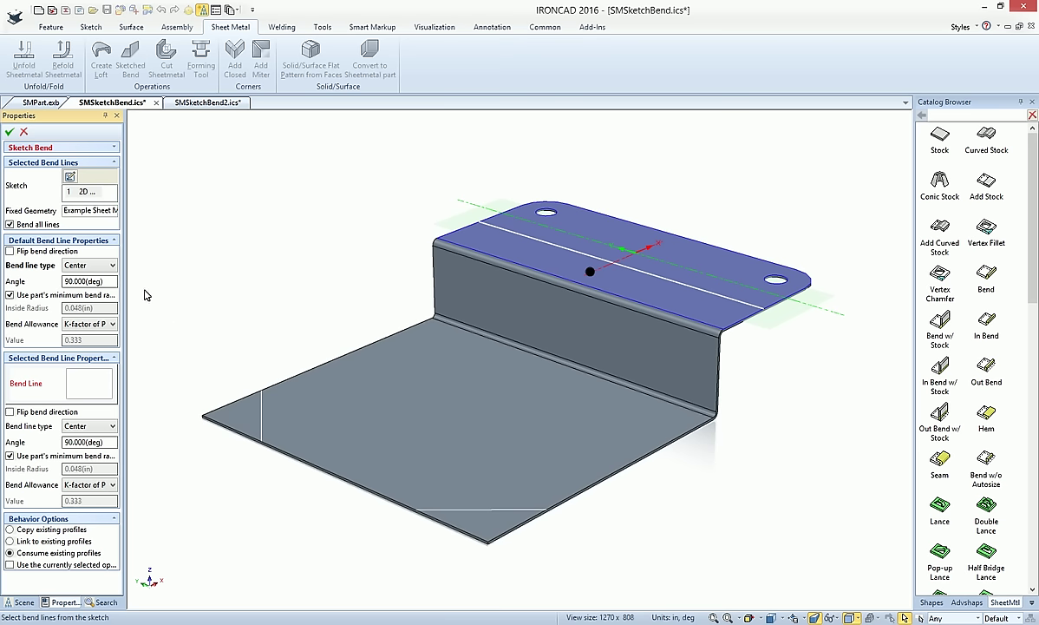
click(9, 132)
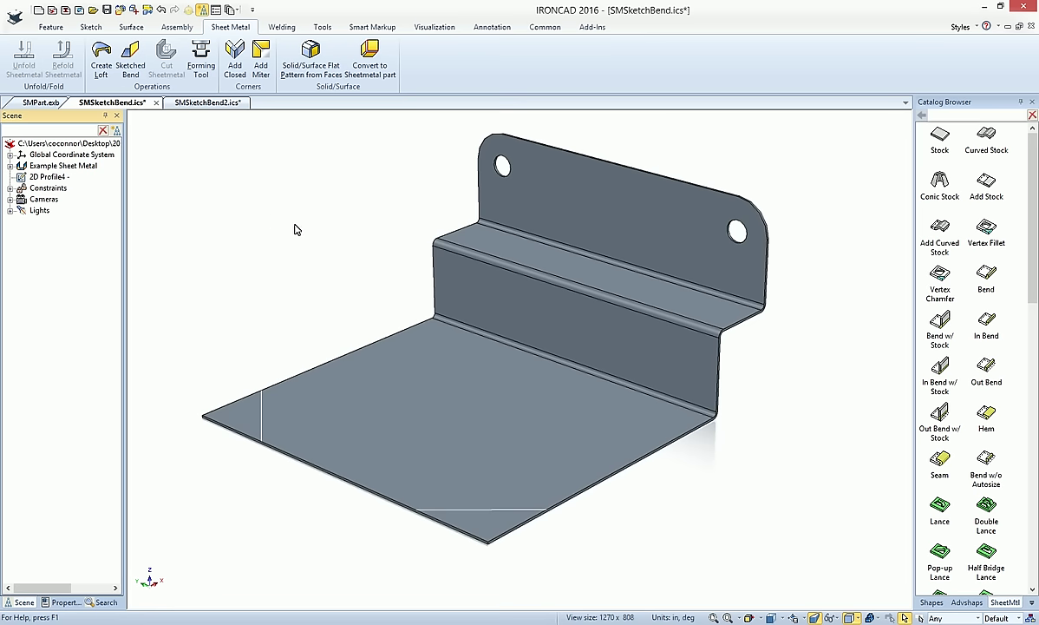
click(130, 54)
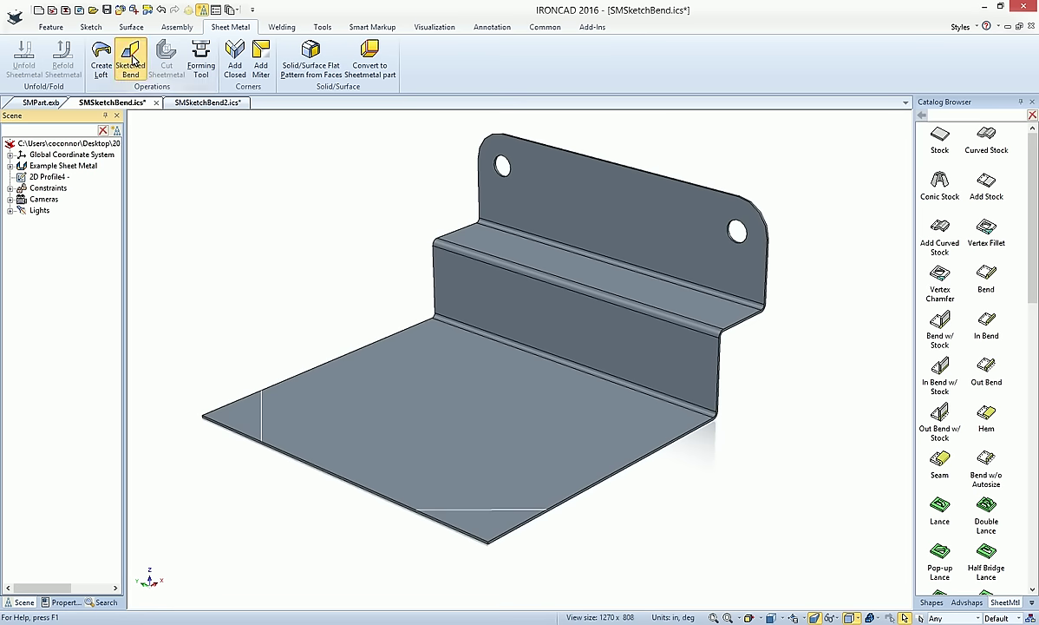
Use the base plate face's lines as the bend sketch and keep the base plate fixed
click(263, 430)
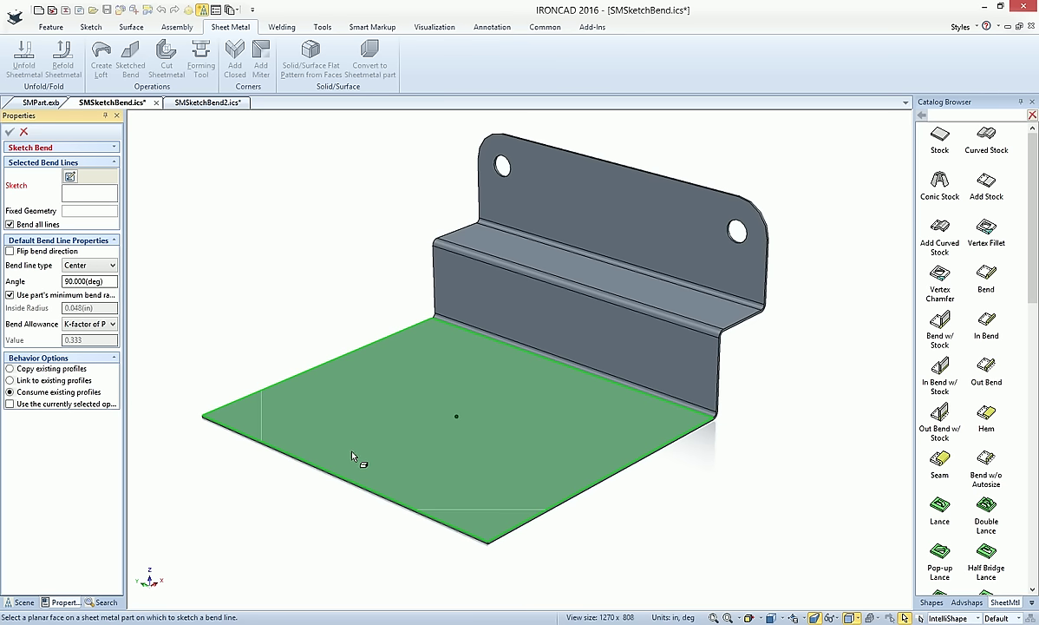
click(263, 425)
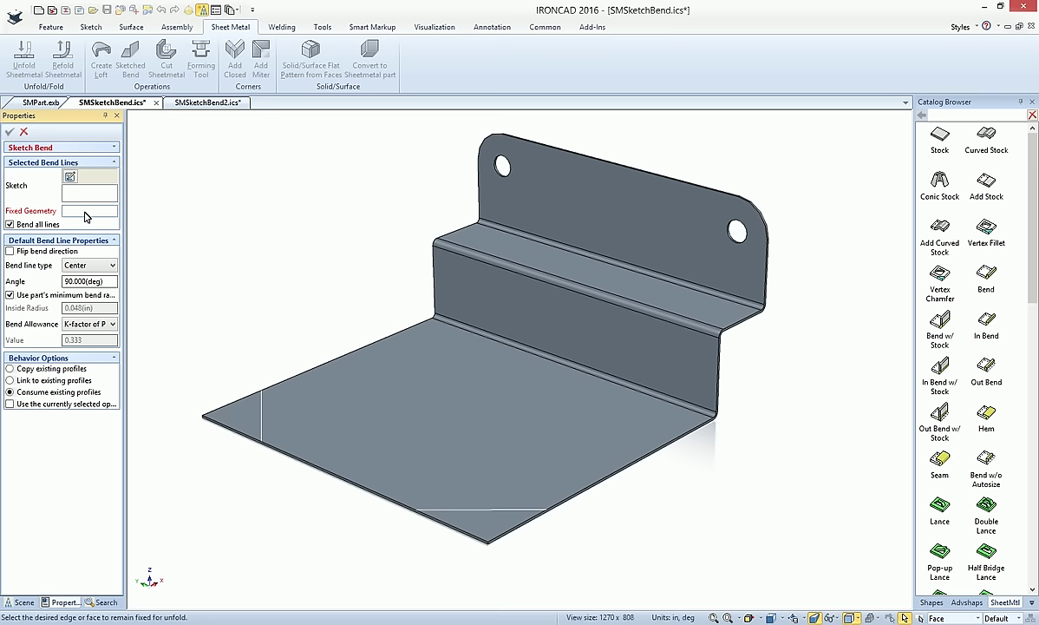
click(71, 177)
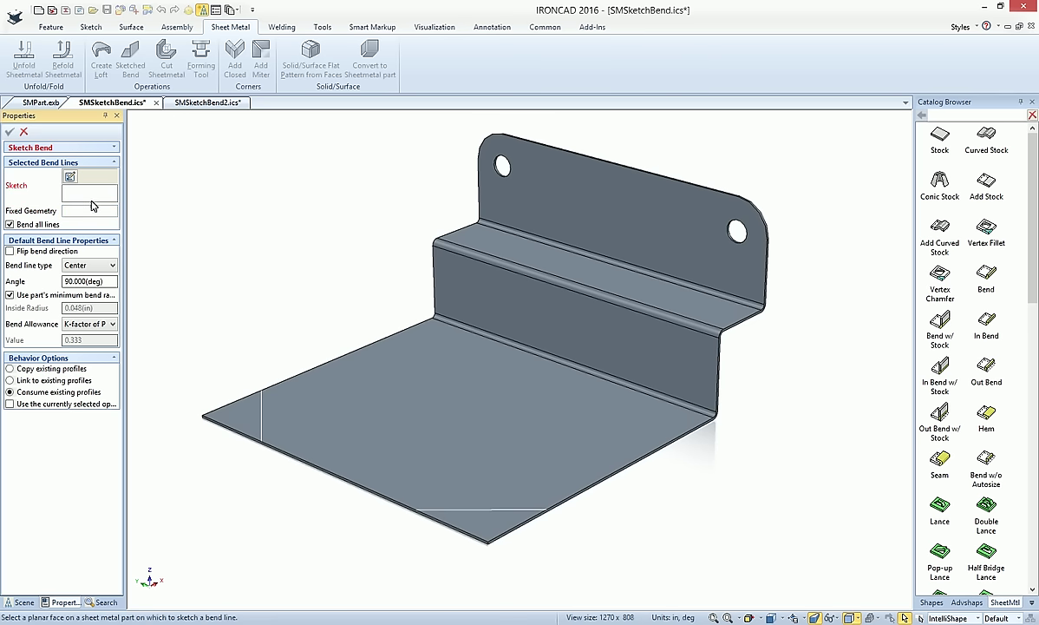
click(269, 432)
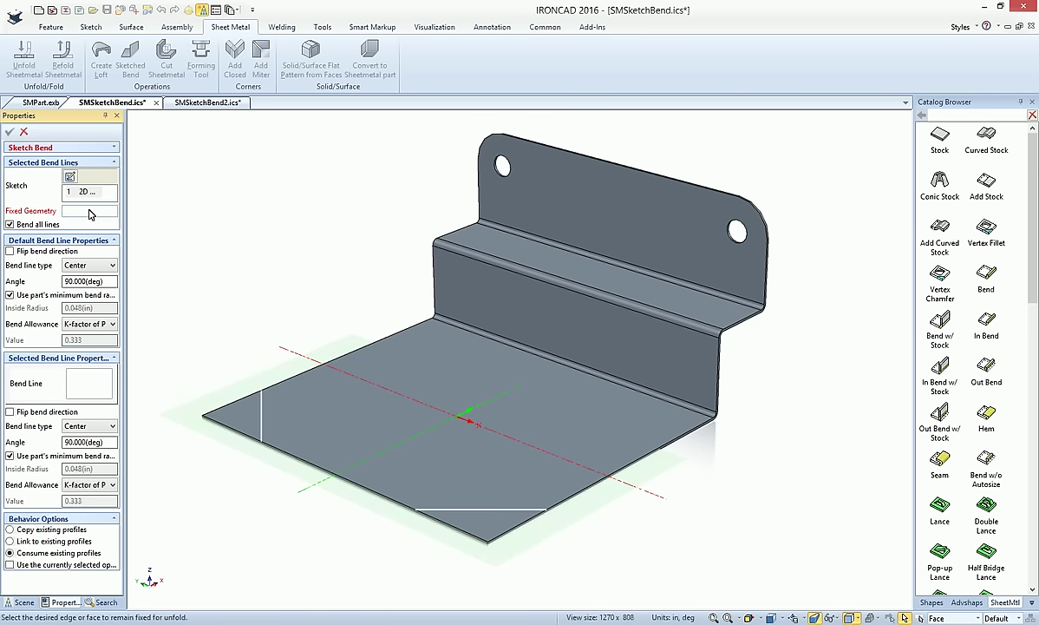
click(438, 428)
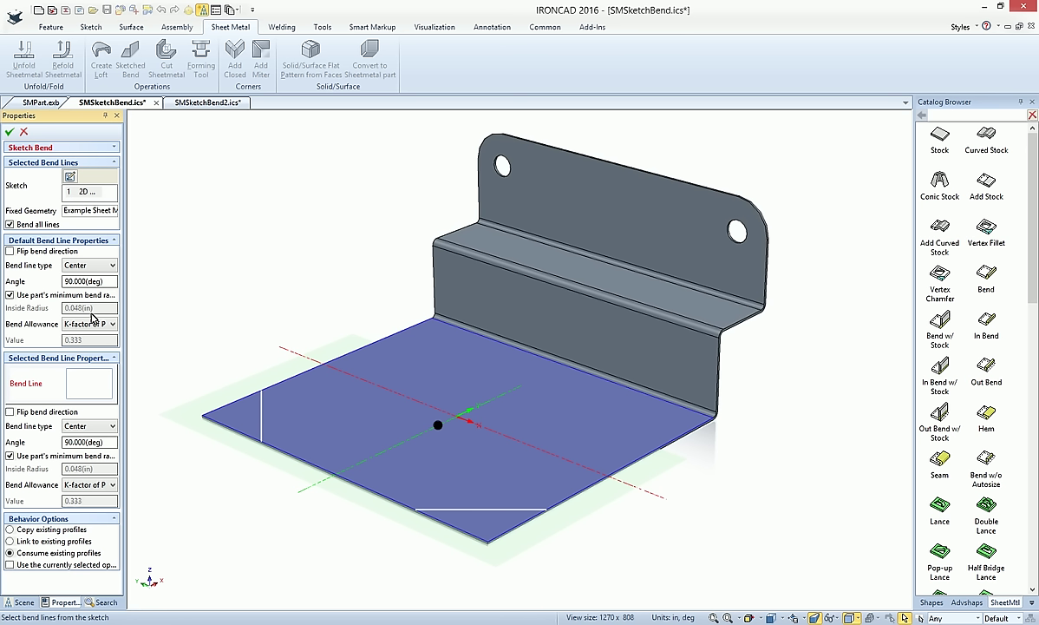
Drop the left bend line, reselect the front line with flipped direction, and apply both bends
click(262, 425)
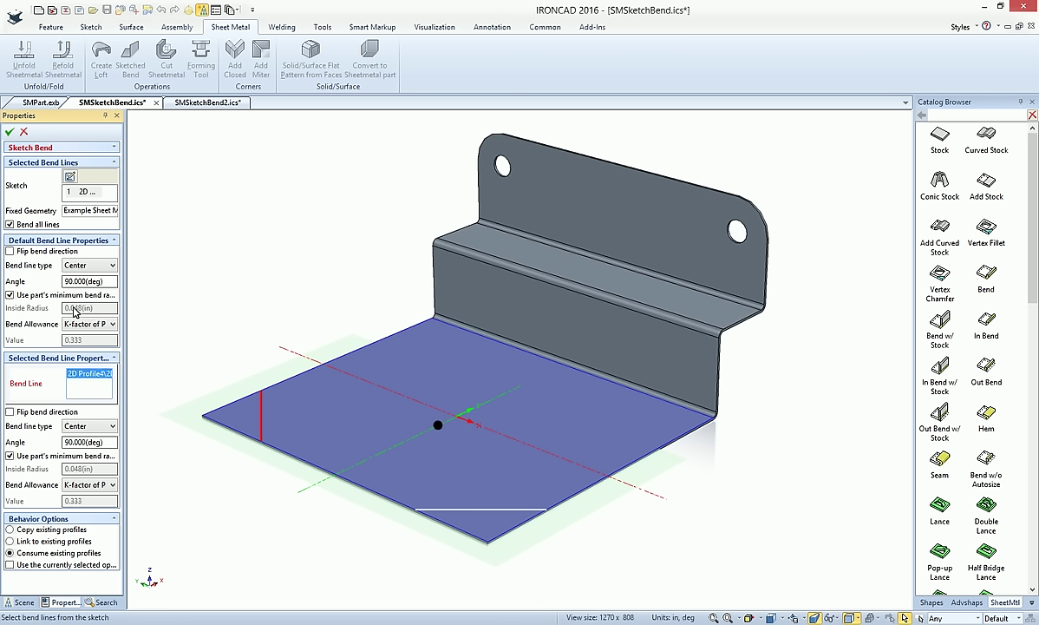
right_click(84, 377)
click(139, 380)
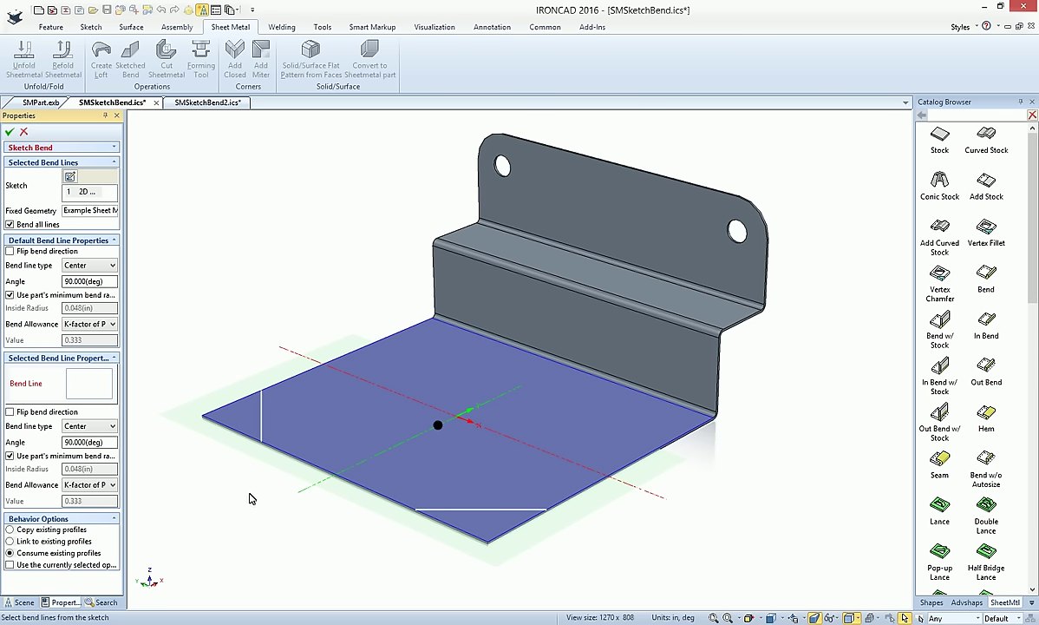
click(482, 512)
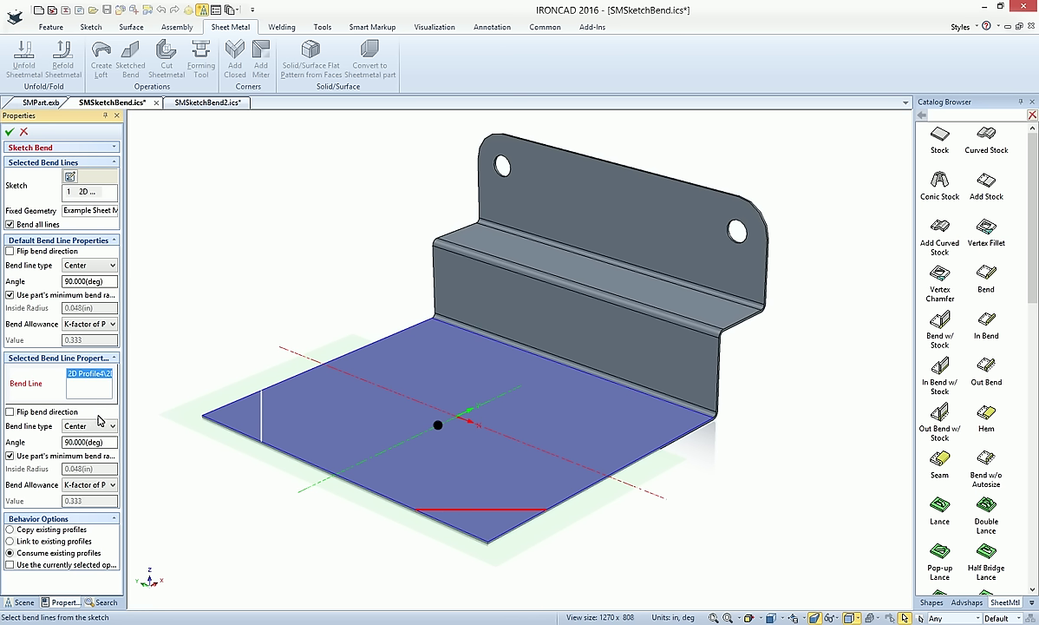
click(10, 412)
click(9, 133)
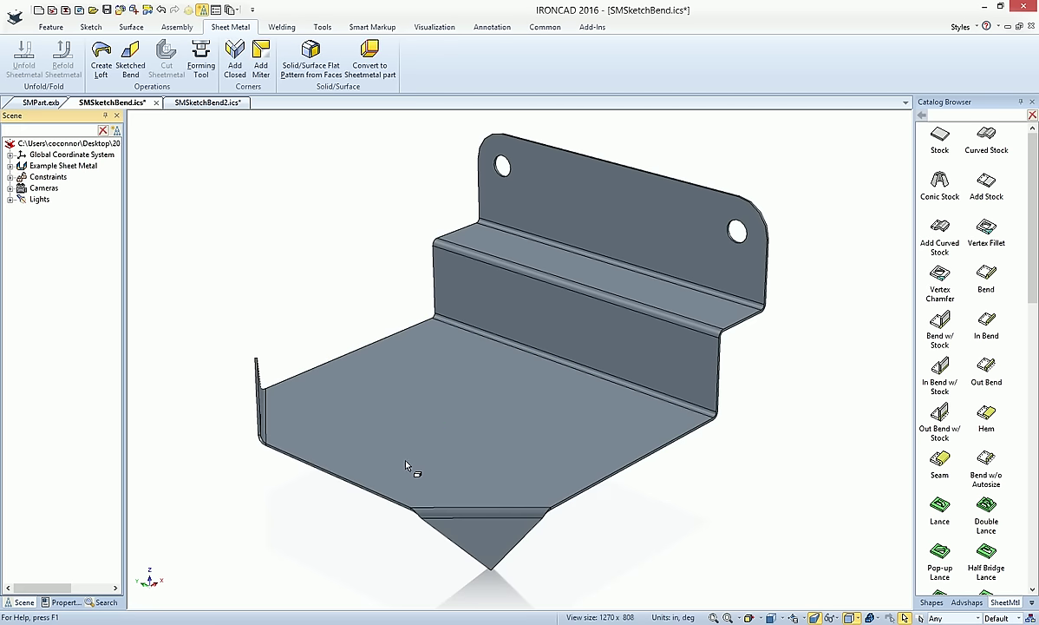
Orbit the part to inspect the new bends, then switch to the SMSketchBend2.ics document
mouse_move(379, 430)
middle_down()
mouse_move(406, 468)
mouse_move(295, 441)
mouse_move(476, 445)
mouse_move(598, 459)
mouse_move(387, 457)
mouse_move(584, 481)
mouse_move(617, 471)
mouse_move(436, 478)
mouse_move(457, 448)
mouse_move(486, 449)
mouse_move(455, 421)
middle_up()
middle_drag(389, 312, 252, 169)
click(201, 102)
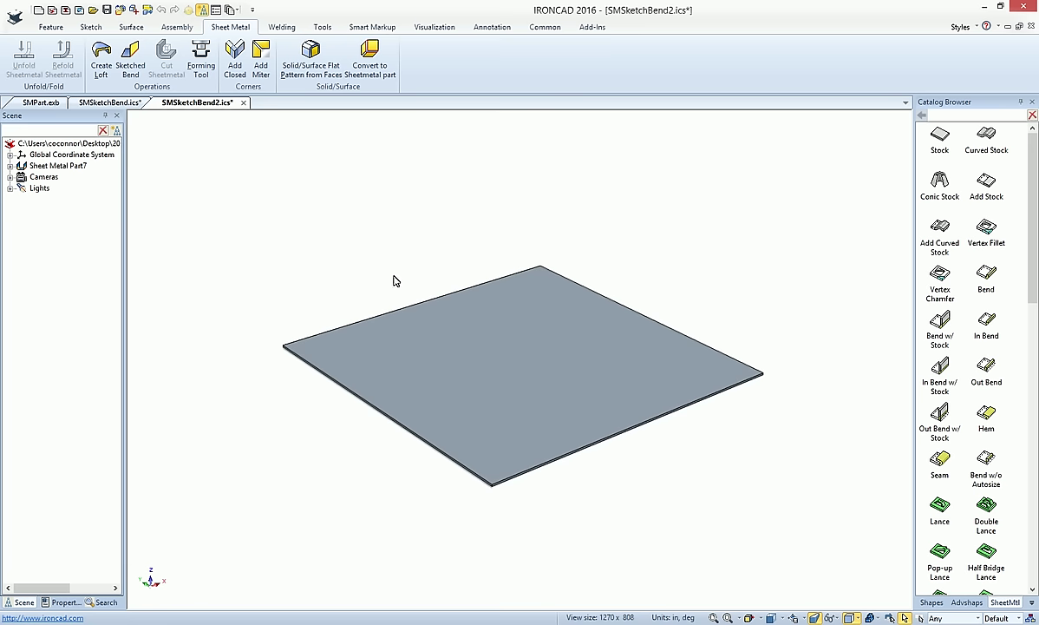
click(41, 103)
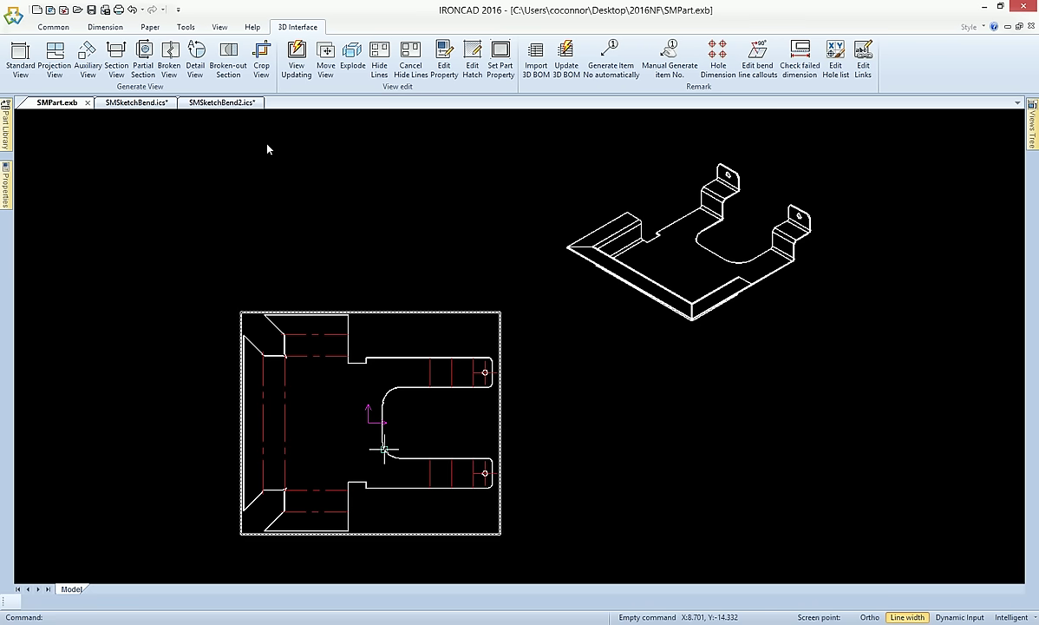
click(216, 103)
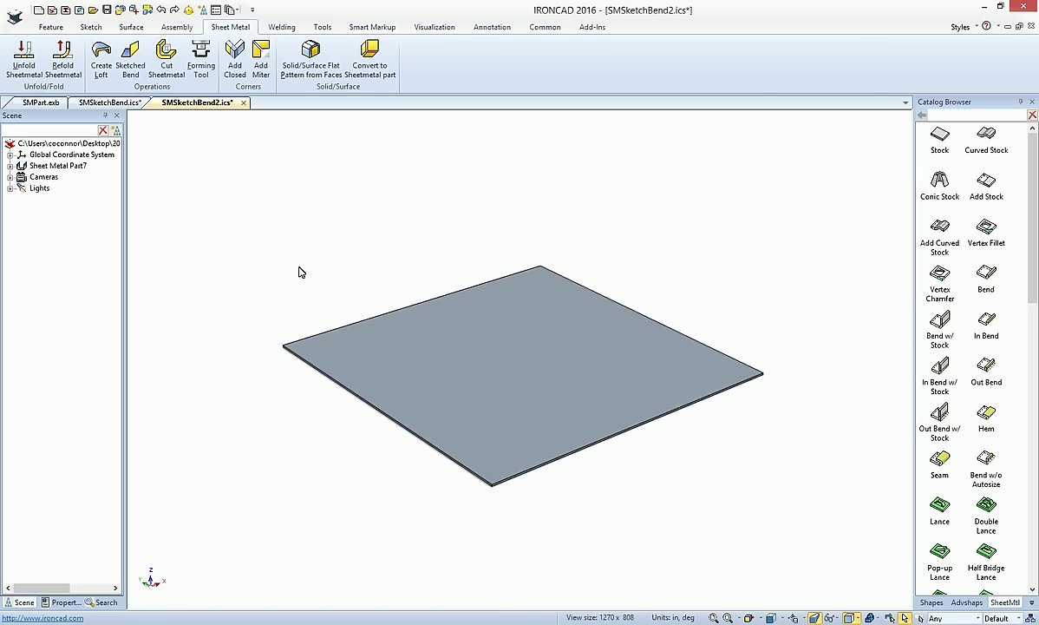
click(541, 342)
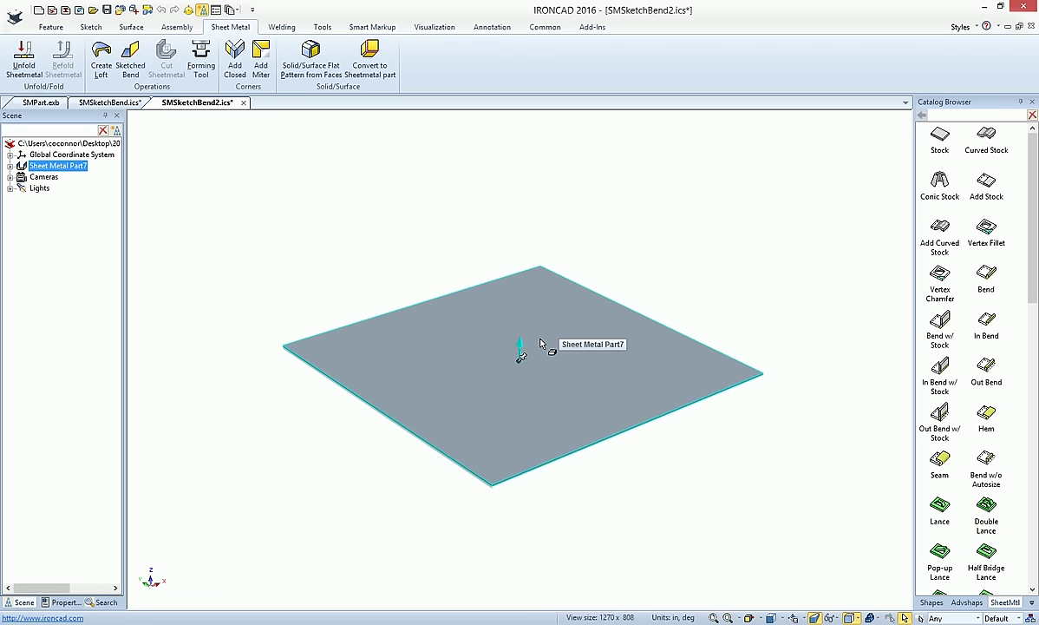
right_click(540, 342)
Edit the plate stock's cross-section sketch and choose Import... from the sketch's context menu
click(528, 392)
click(527, 391)
right_click(528, 391)
click(546, 392)
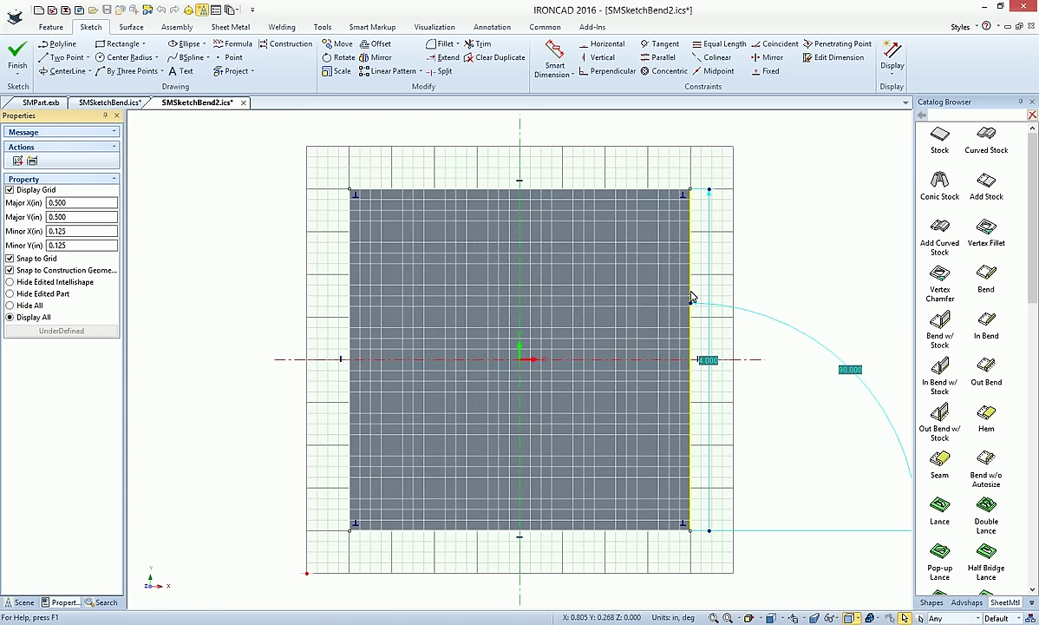
click(691, 296)
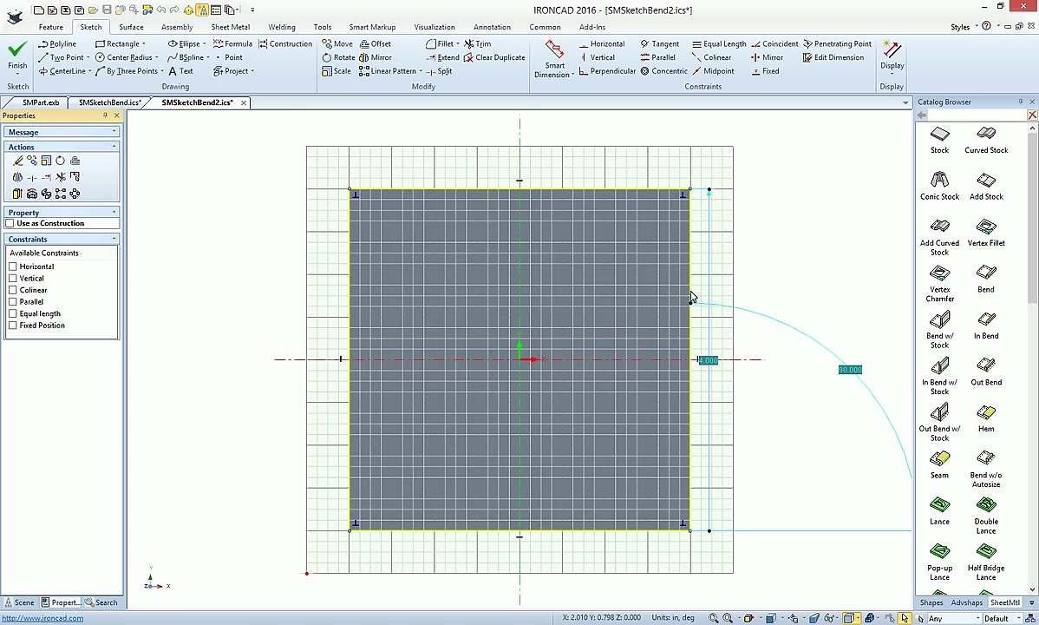
right_click(627, 309)
click(659, 379)
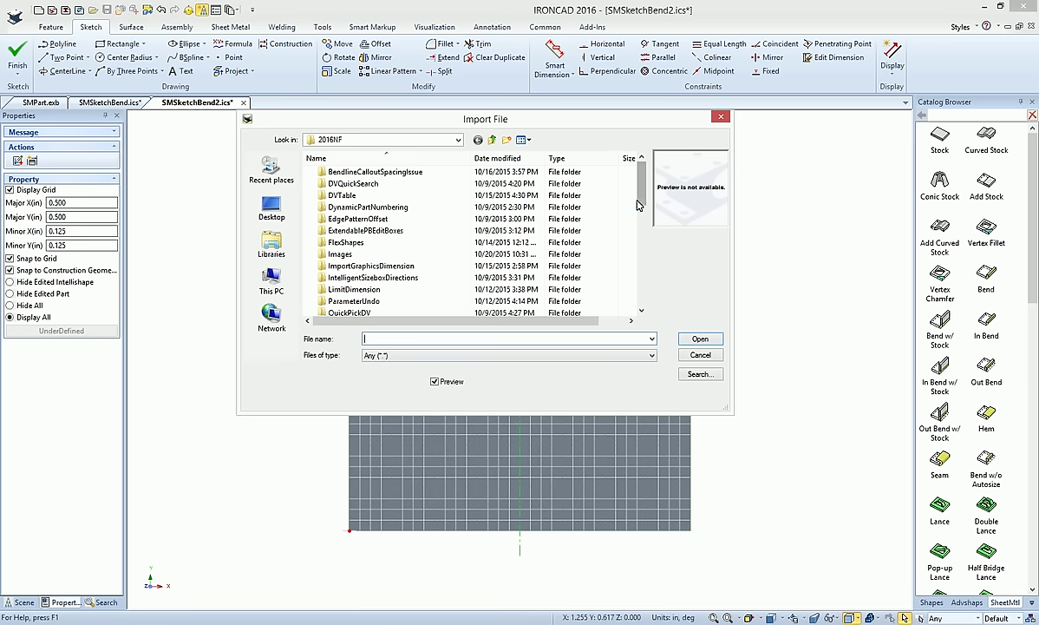
Open SMDWG.DWG and uncheck every layer except layer 0 for import
scroll(599, 199, down, 6)
click(347, 206)
click(699, 340)
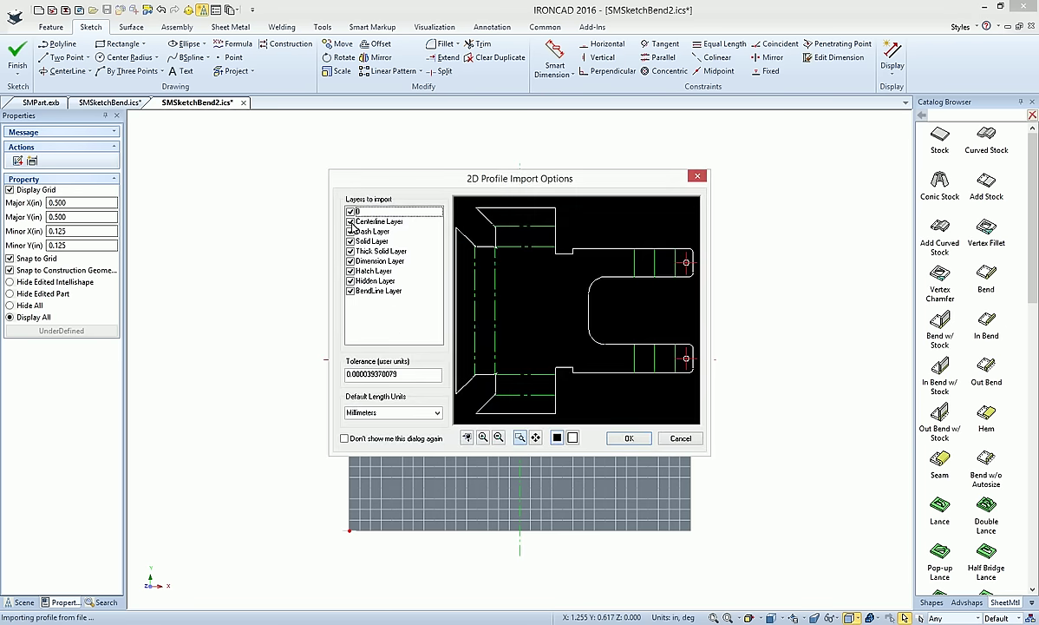
click(351, 221)
click(350, 231)
click(351, 240)
click(351, 251)
click(350, 260)
click(351, 270)
click(350, 280)
click(350, 290)
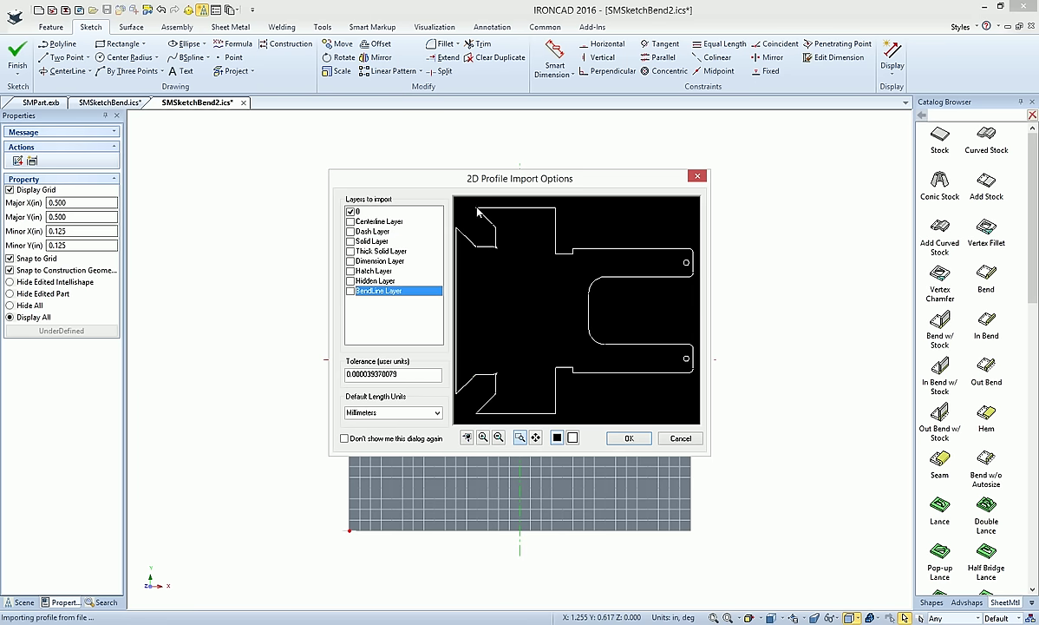
click(630, 438)
Import from Model space and dismiss the completion message
click(562, 330)
click(521, 342)
click(631, 297)
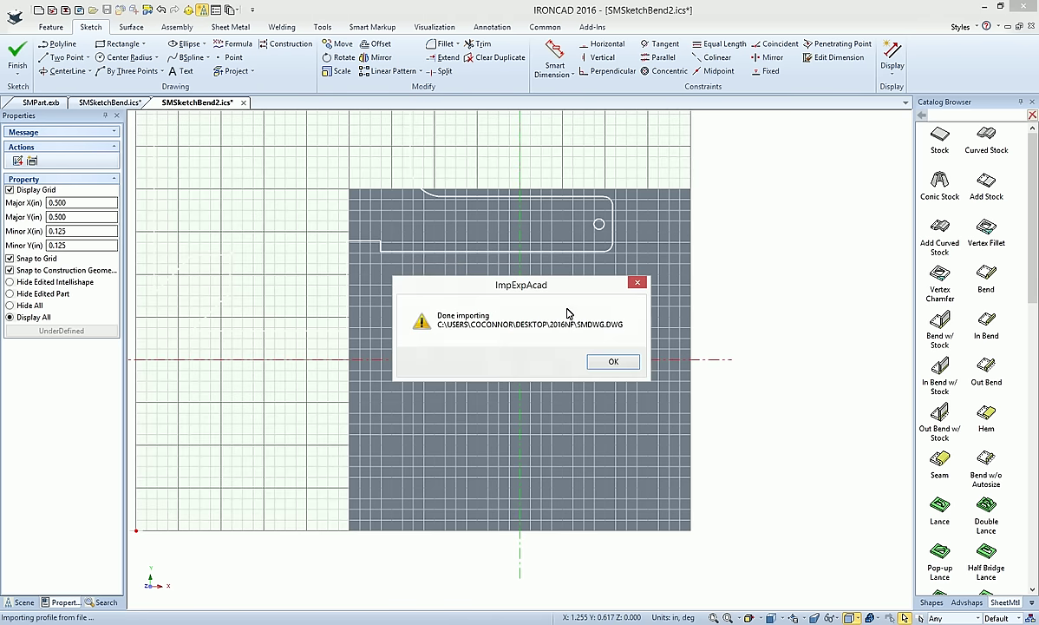
click(594, 352)
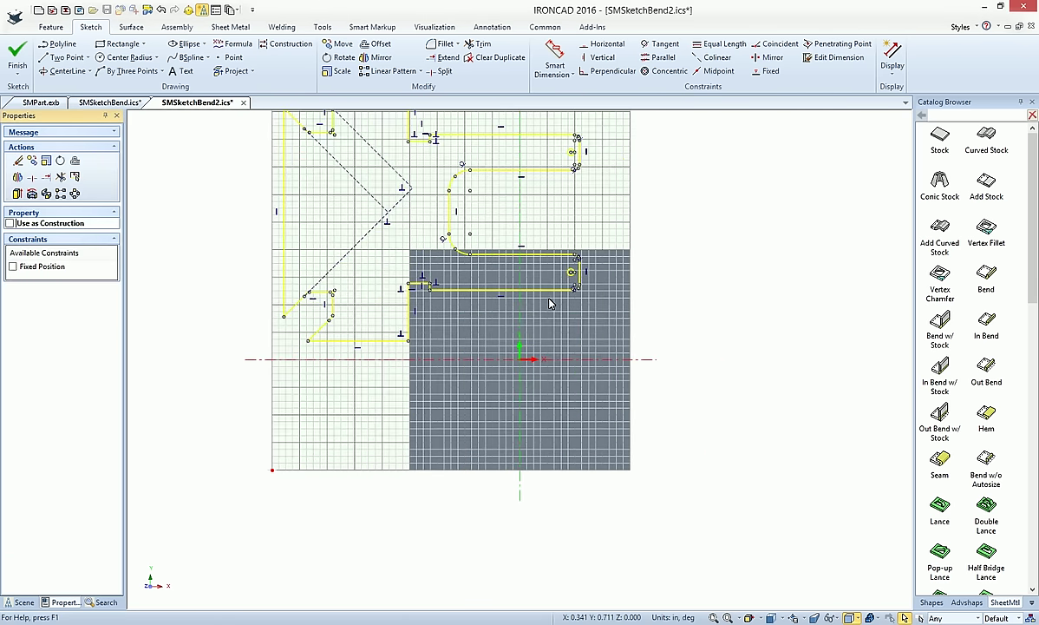
Move the imported outline by 1.284, -2.675 inches and finish the sketch into sheet metal stock
click(338, 44)
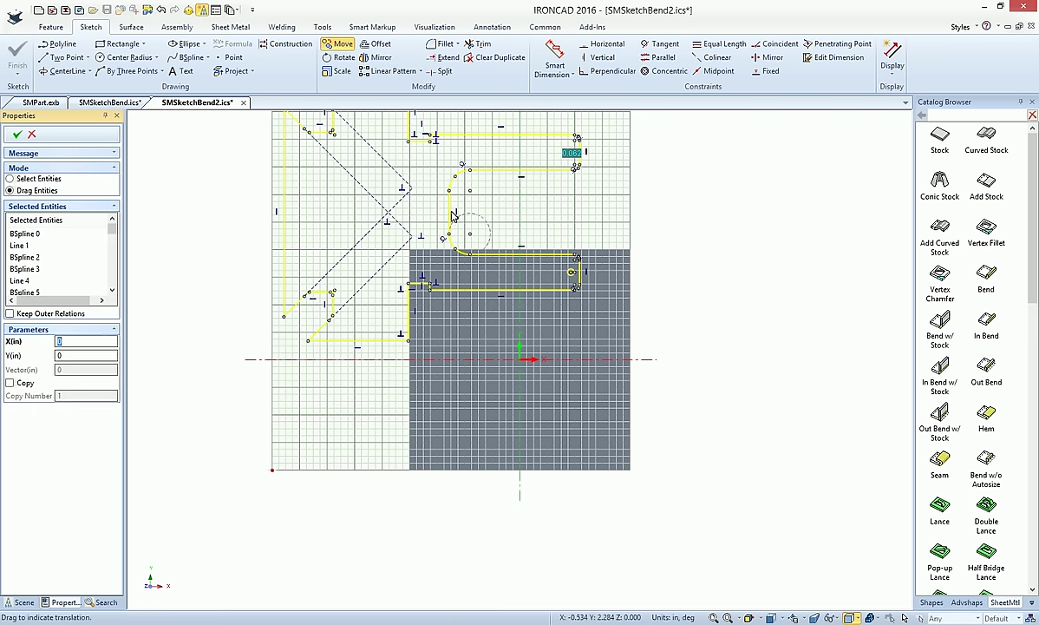
mouse_move(450, 214)
mouse_down()
mouse_move(486, 347)
mouse_move(521, 359)
mouse_up()
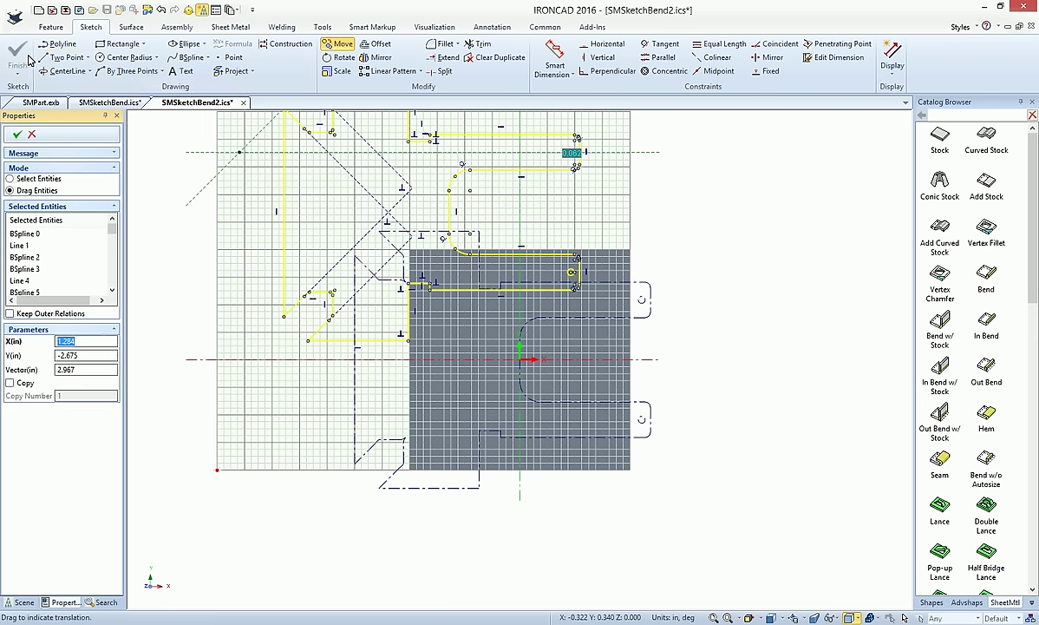
click(16, 133)
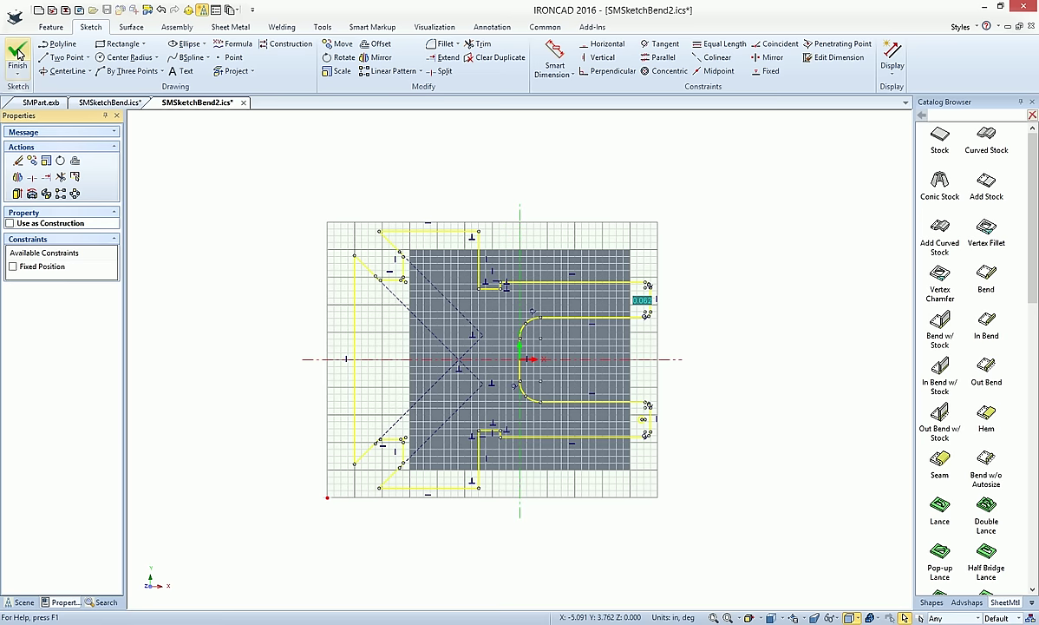
click(18, 54)
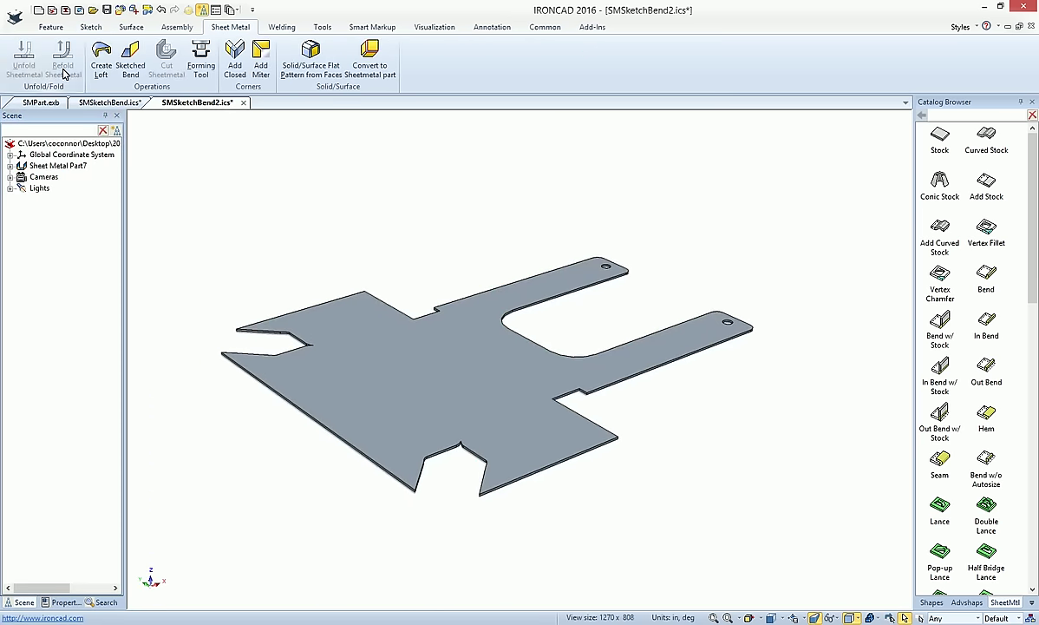
Create a new 2D sketch on the part's face with its origin on the part's edge
click(91, 27)
click(18, 59)
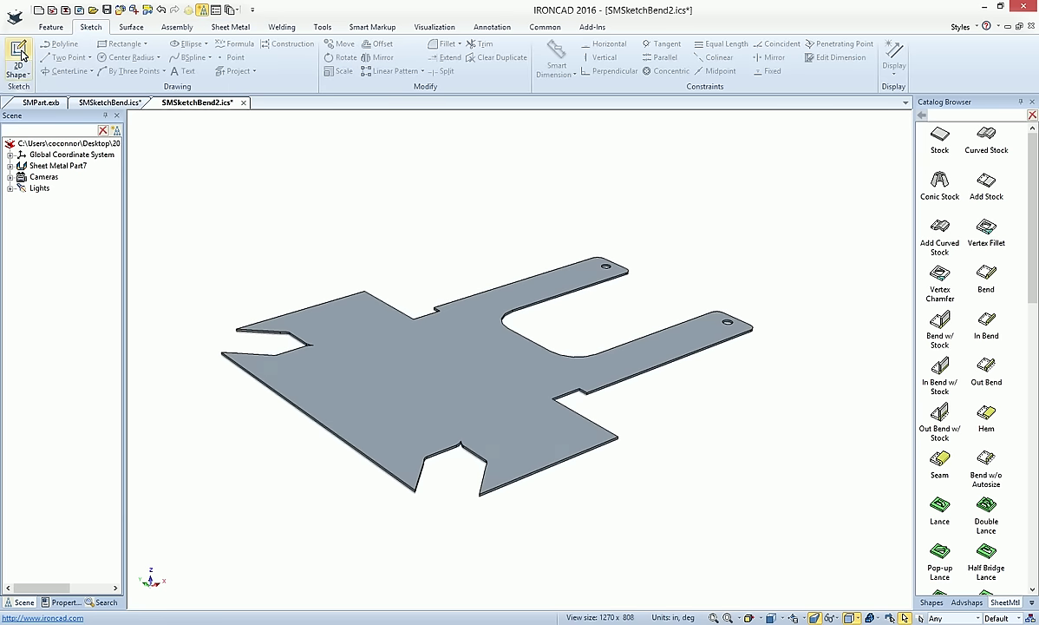
click(476, 359)
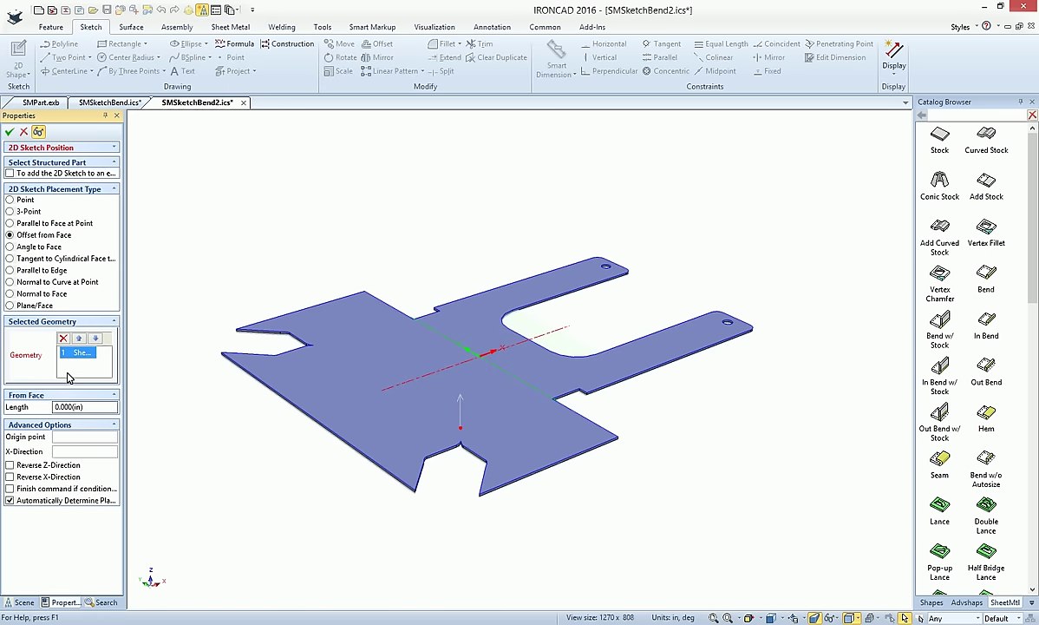
click(35, 306)
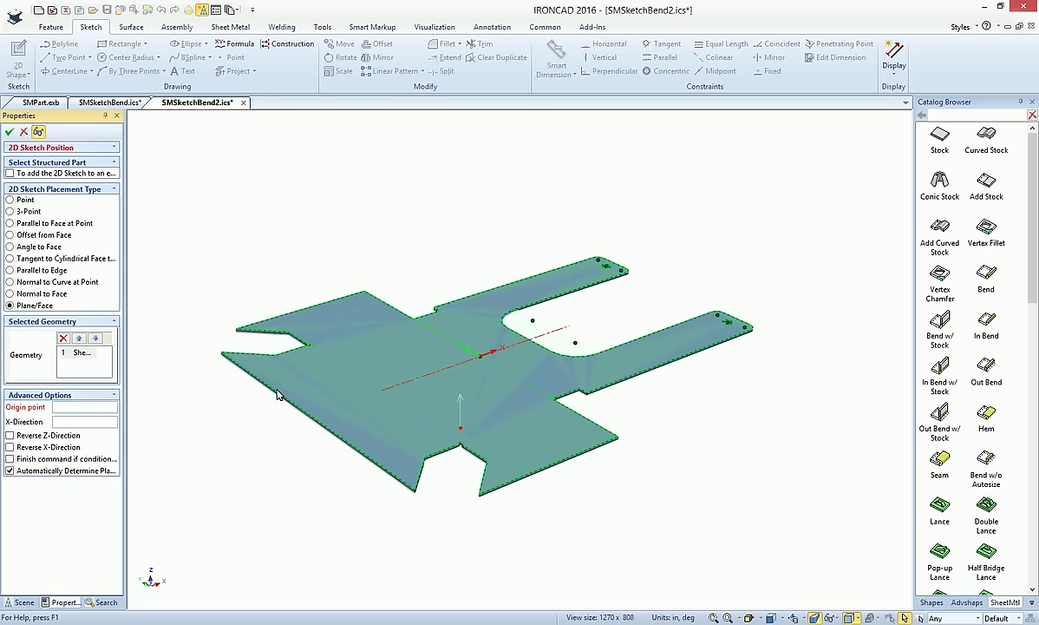
click(529, 341)
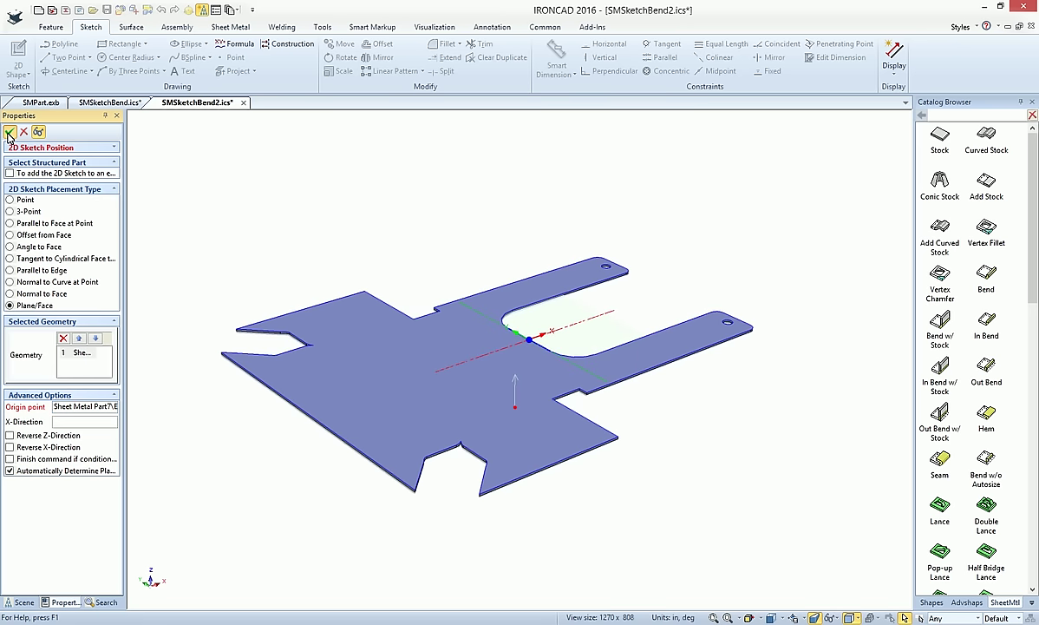
click(9, 133)
Import SMDWG.DWG into the sketch, excluding the Hidden, Hatch and Centerline layers
right_click(484, 318)
click(513, 370)
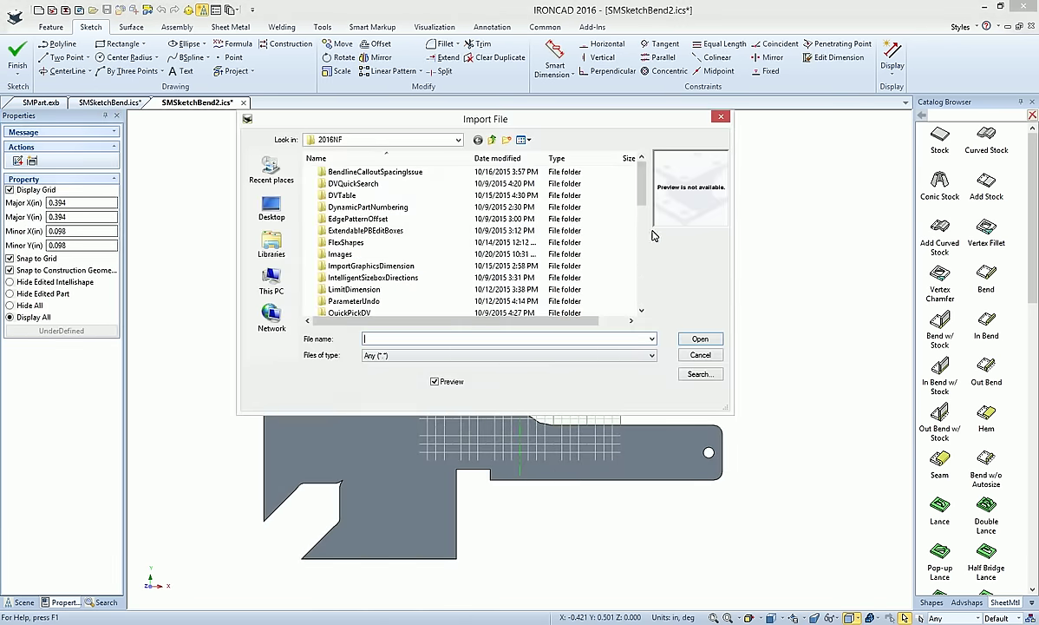
drag(641, 211, 642, 295)
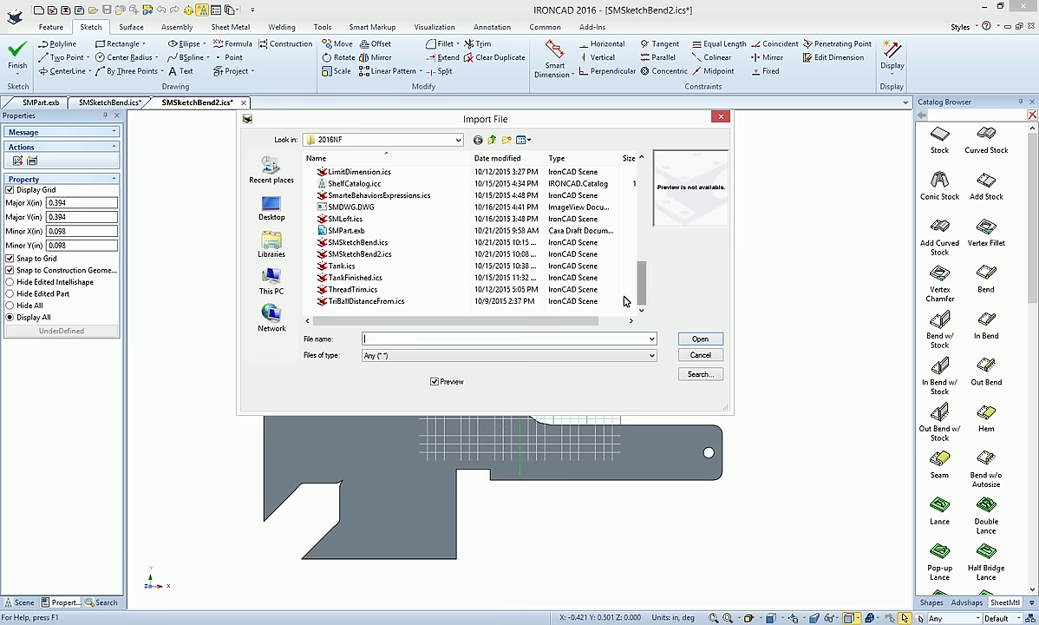
double_click(355, 207)
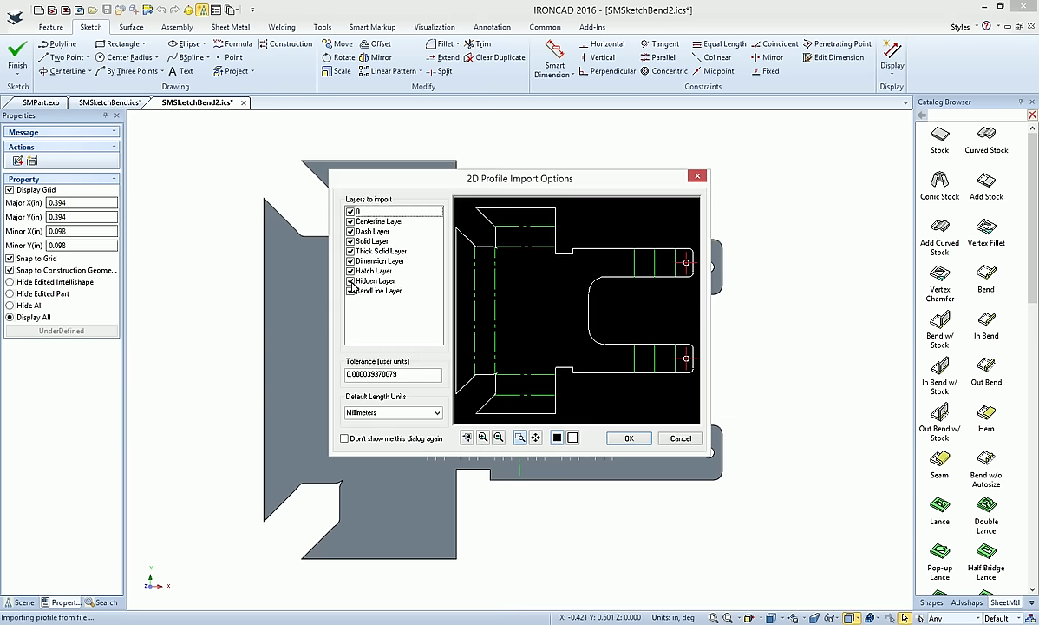
click(351, 281)
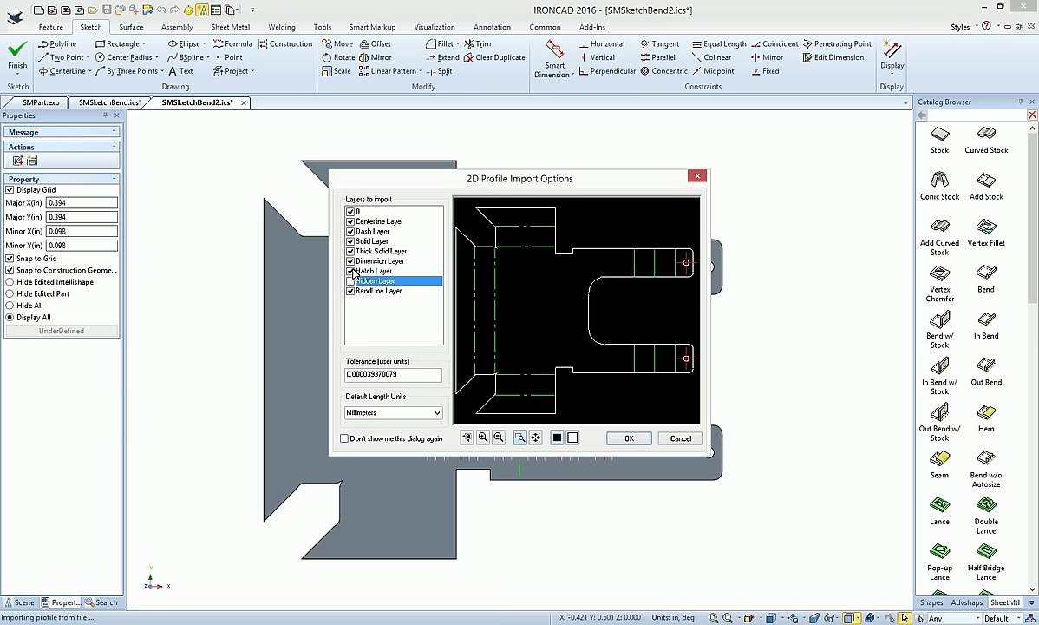
click(350, 270)
click(351, 222)
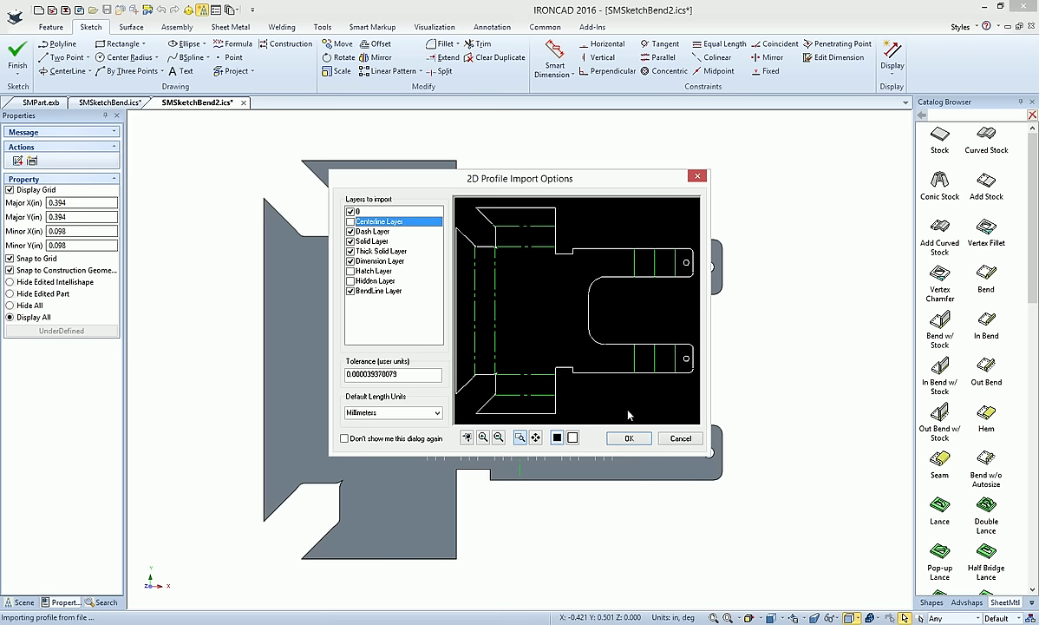
click(628, 438)
Choose the drawing layout to import, confirm, and dismiss the completion message
click(561, 335)
click(547, 346)
click(615, 297)
click(592, 362)
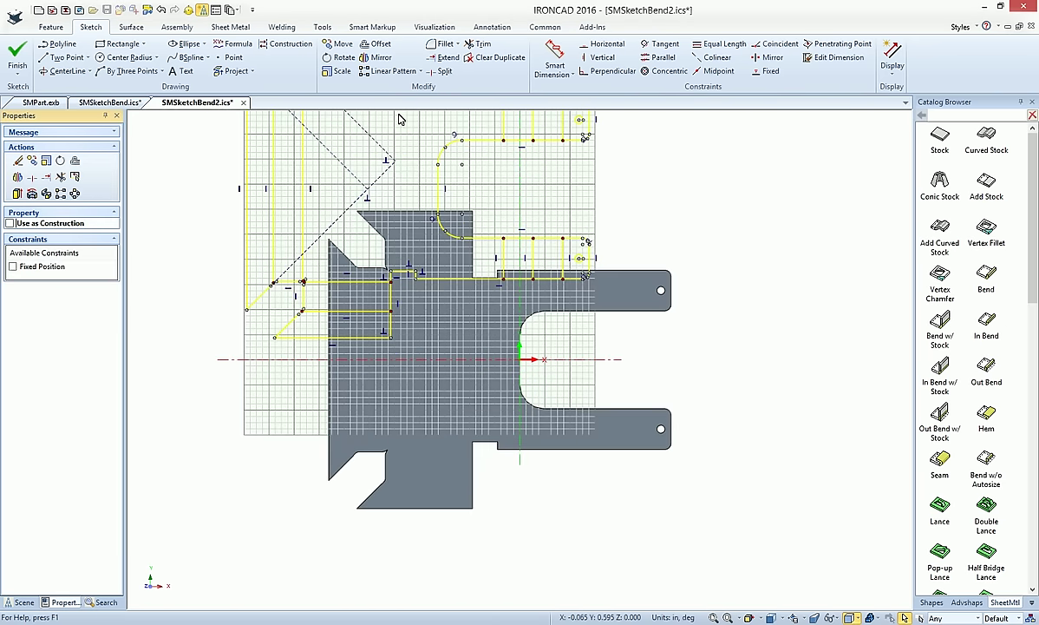
Drag the imported profile onto the plate outline and finish the sketch as 2D Profile1
click(337, 44)
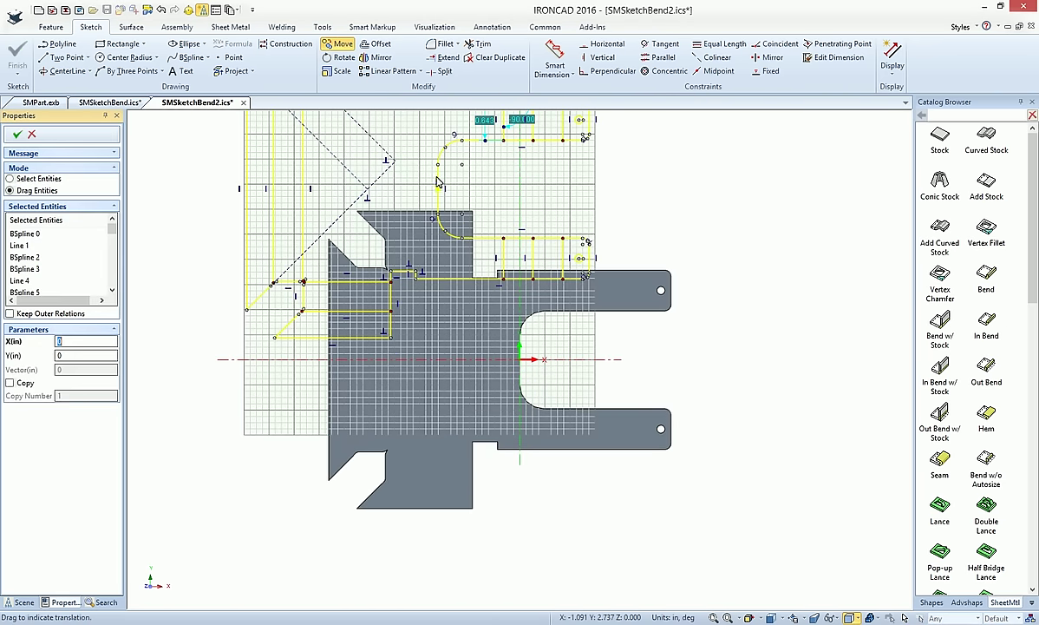
drag(438, 187, 521, 362)
click(18, 134)
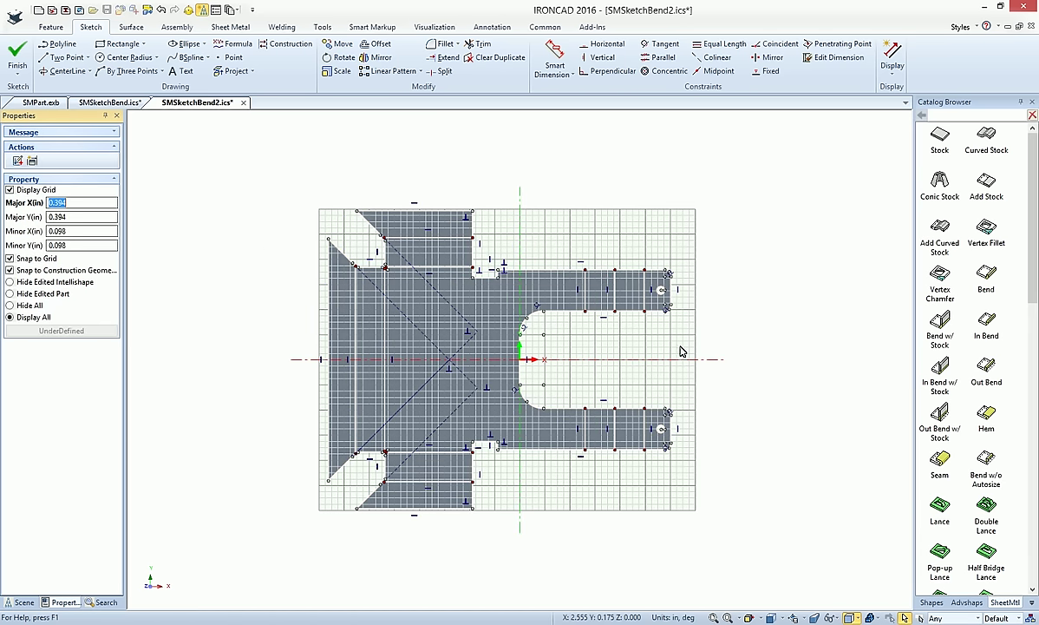
drag(661, 446, 611, 245)
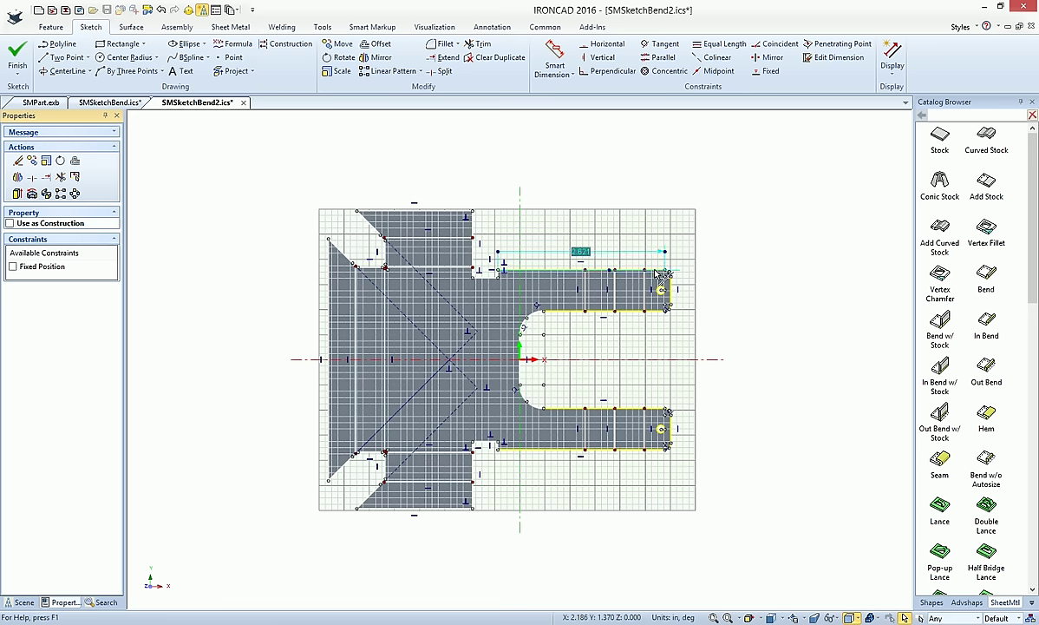
key(Escape)
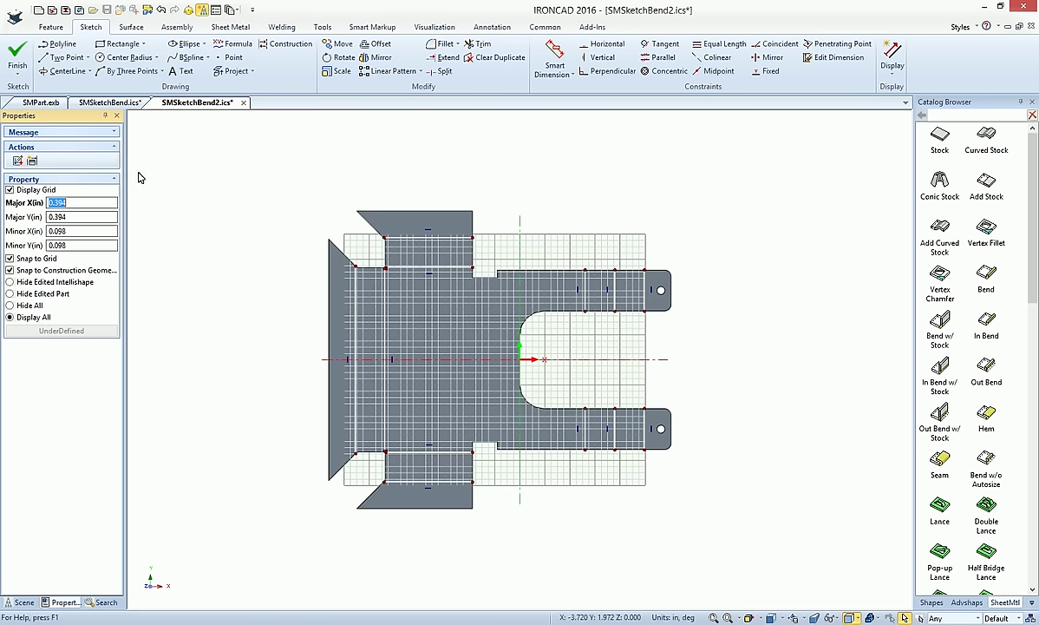
click(16, 53)
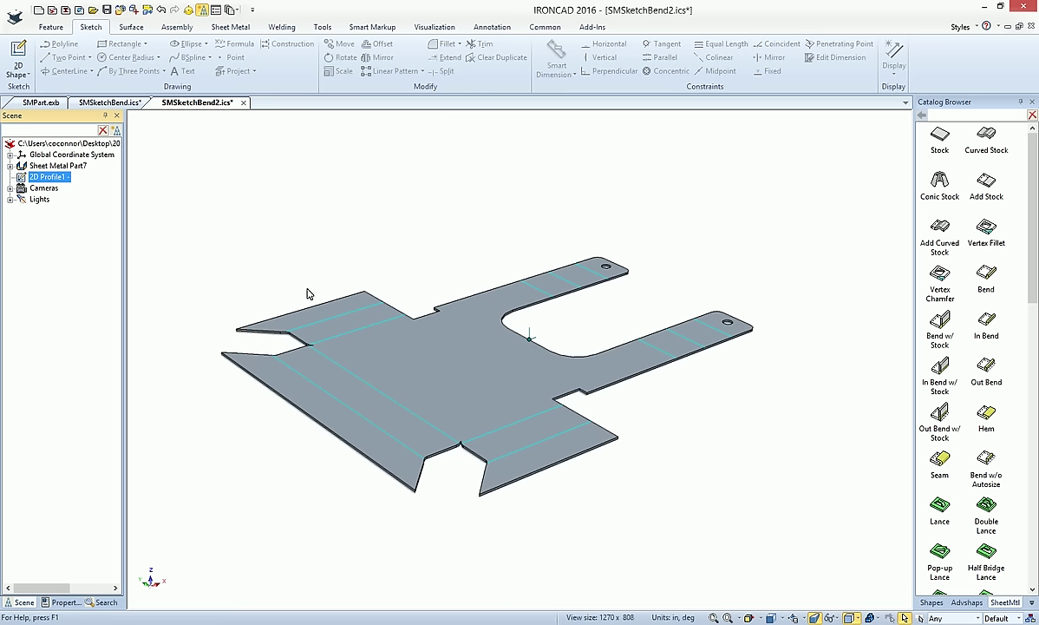
Start a Sketched Bend on the plate face using the imported bend-line sketch, with the main face fixed
click(230, 27)
click(130, 66)
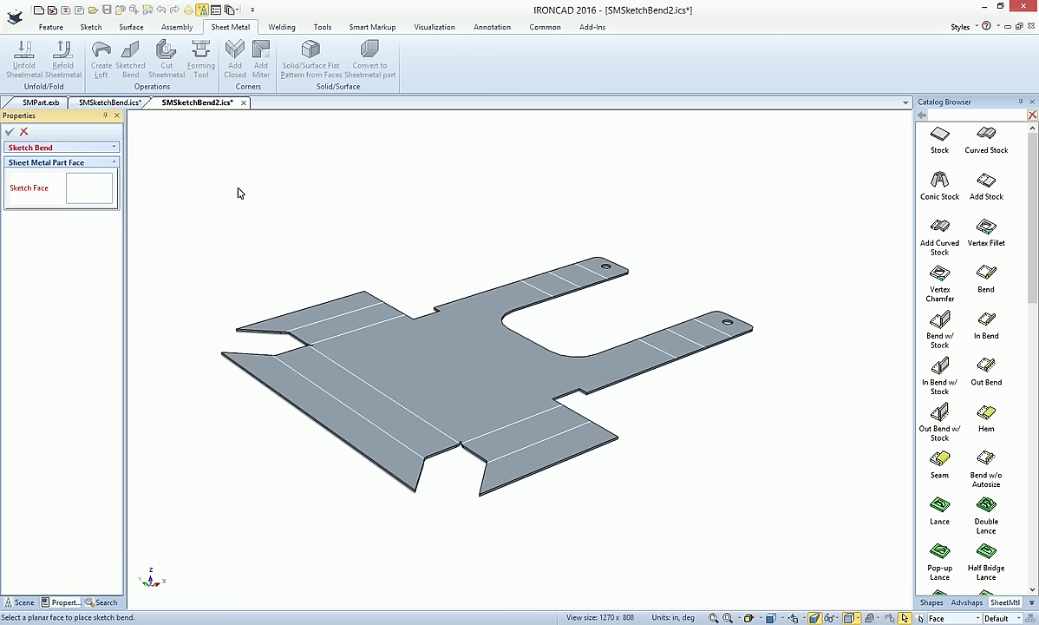
click(464, 383)
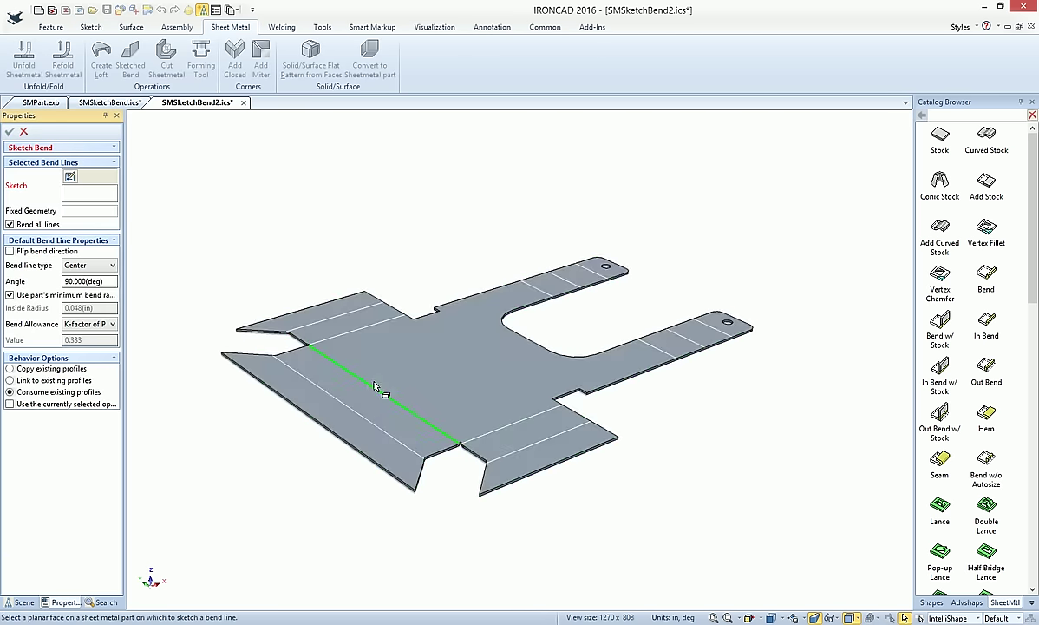
click(346, 359)
click(439, 373)
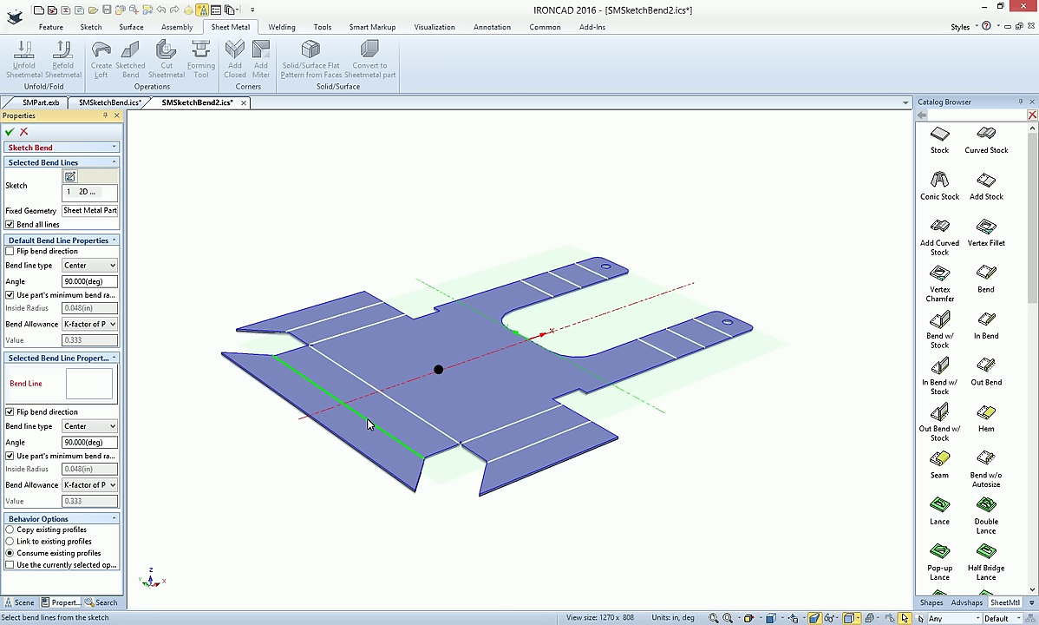
Flip the five bend lines' direction and apply Sketched Bend1, then inspect the bent bracket
click(335, 316)
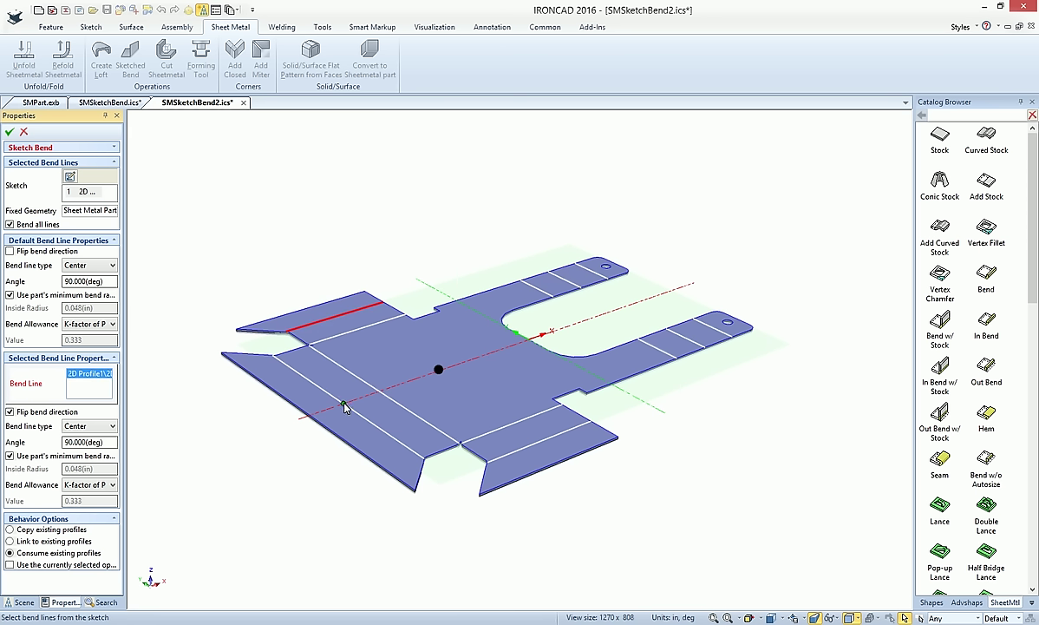
click(343, 406)
click(533, 442)
click(690, 345)
click(564, 279)
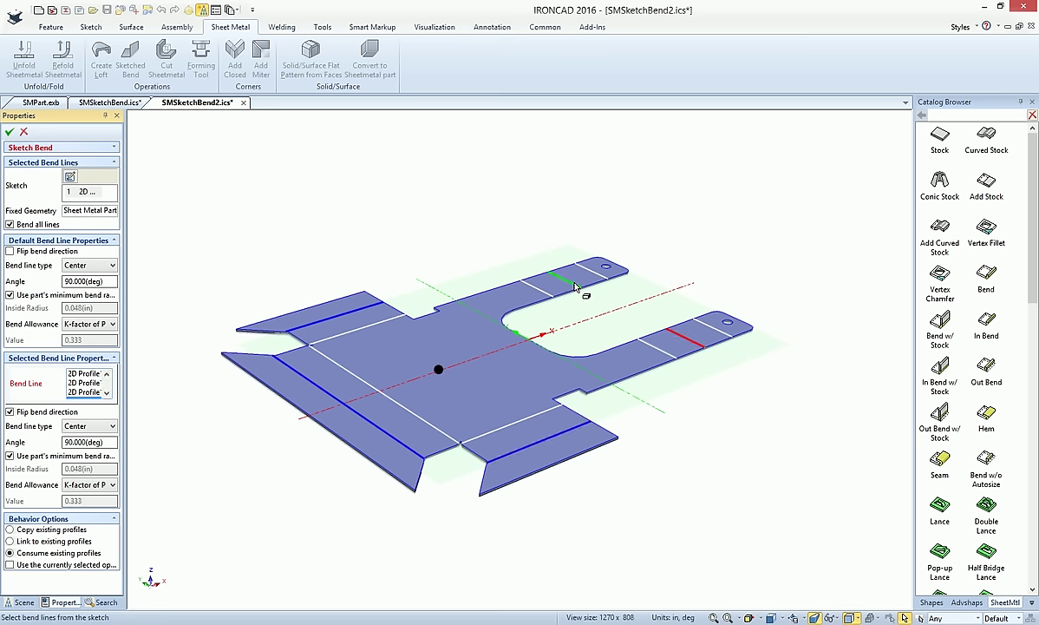
click(9, 131)
key(F3)
drag(557, 448, 511, 408)
click(10, 166)
Unfold the bent bracket into its flat pattern, Unfolded Sheet Metal Part7
click(52, 188)
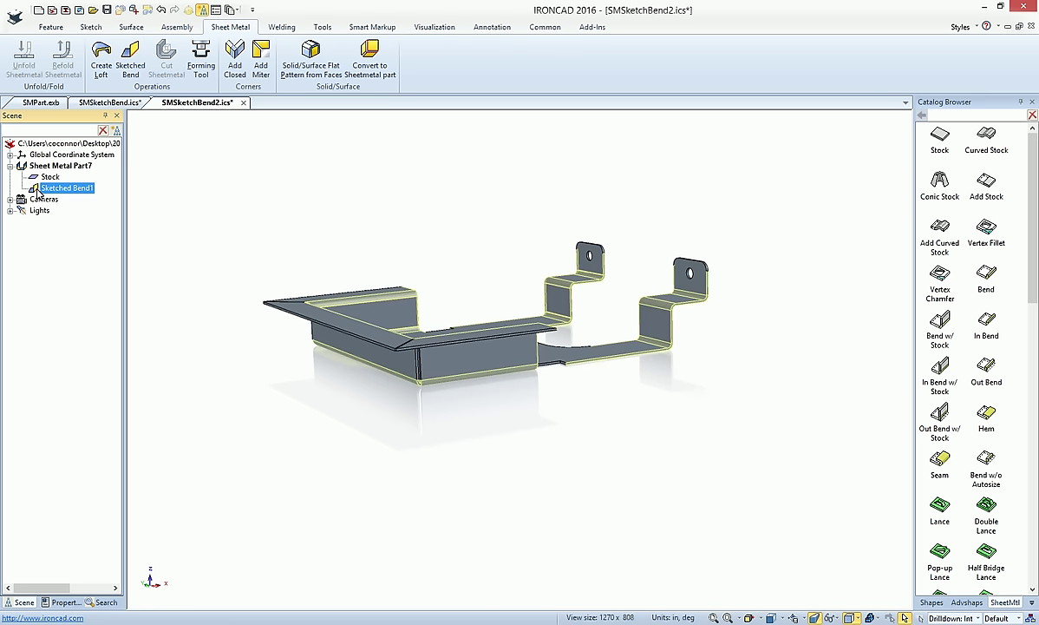
right_click(38, 193)
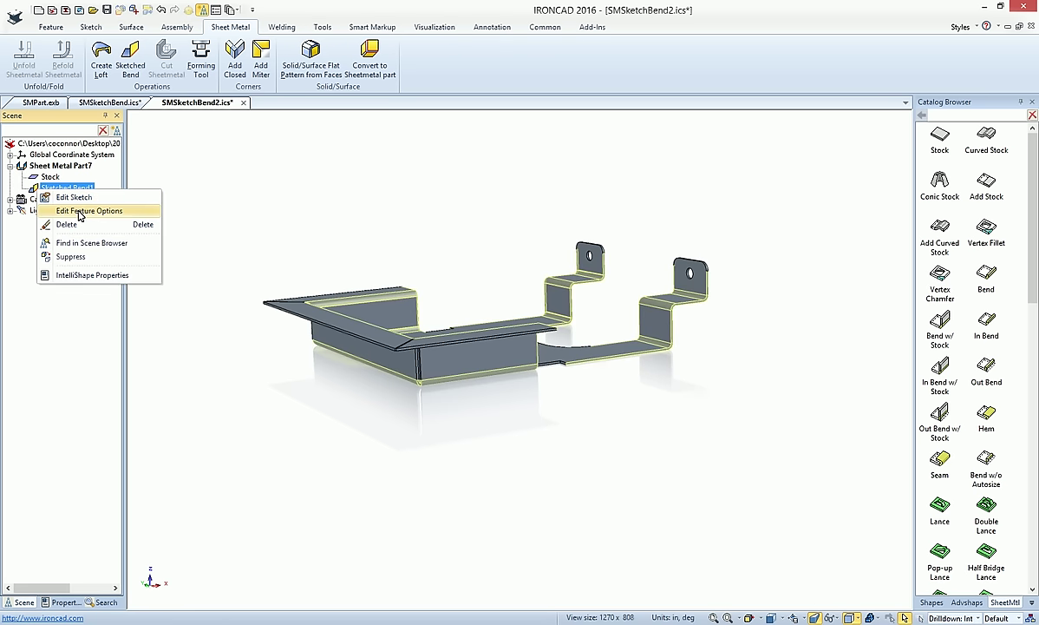
click(177, 183)
middle_drag(362, 284, 431, 350)
click(431, 349)
right_click(447, 334)
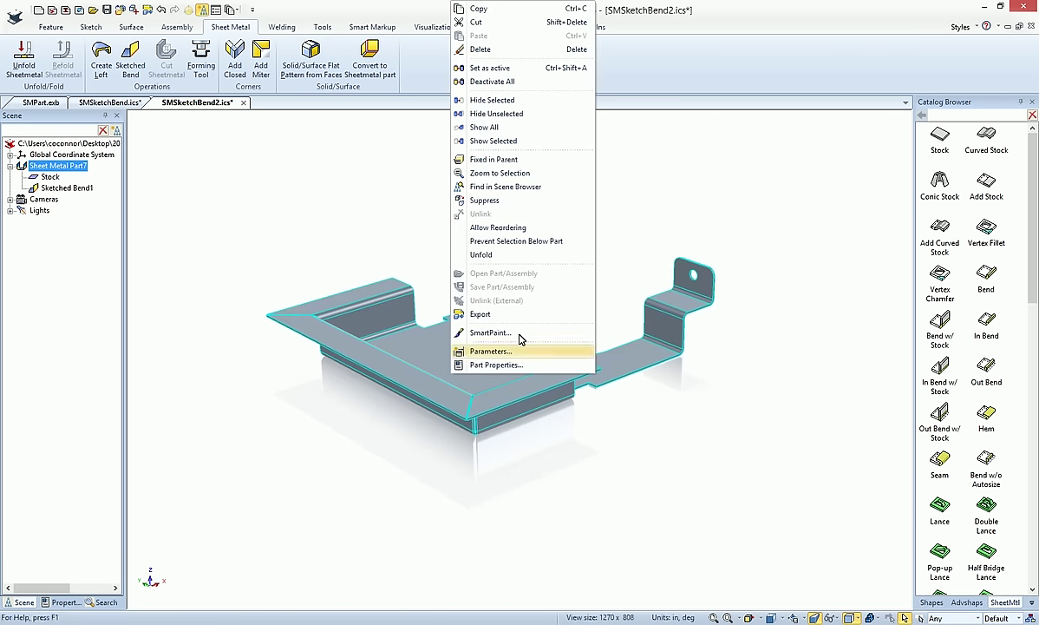
click(493, 255)
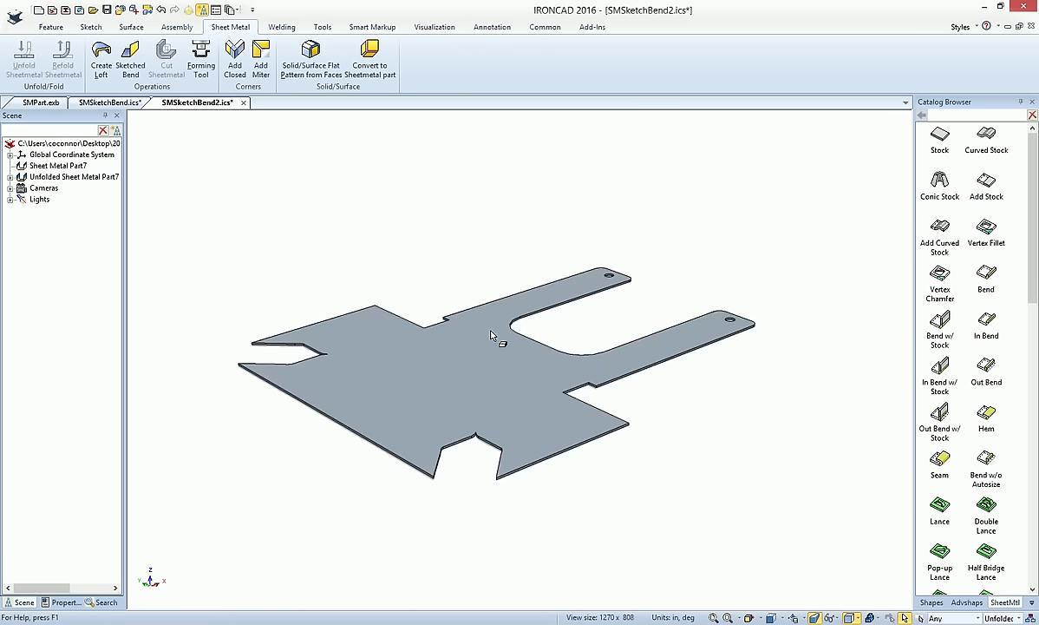